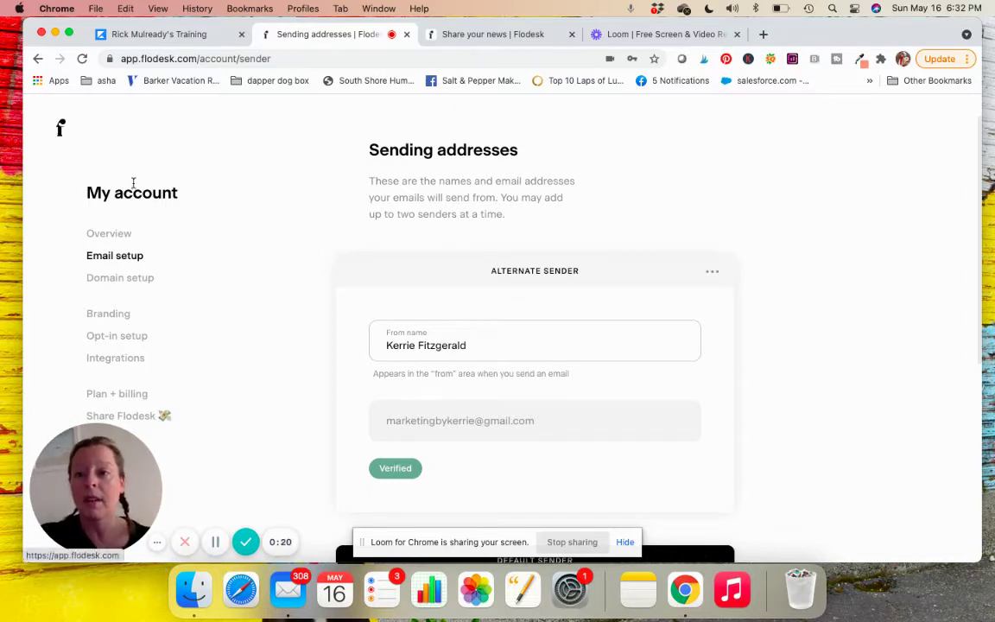
Review the account overview, including the account email, full name and timezone settings
click(109, 239)
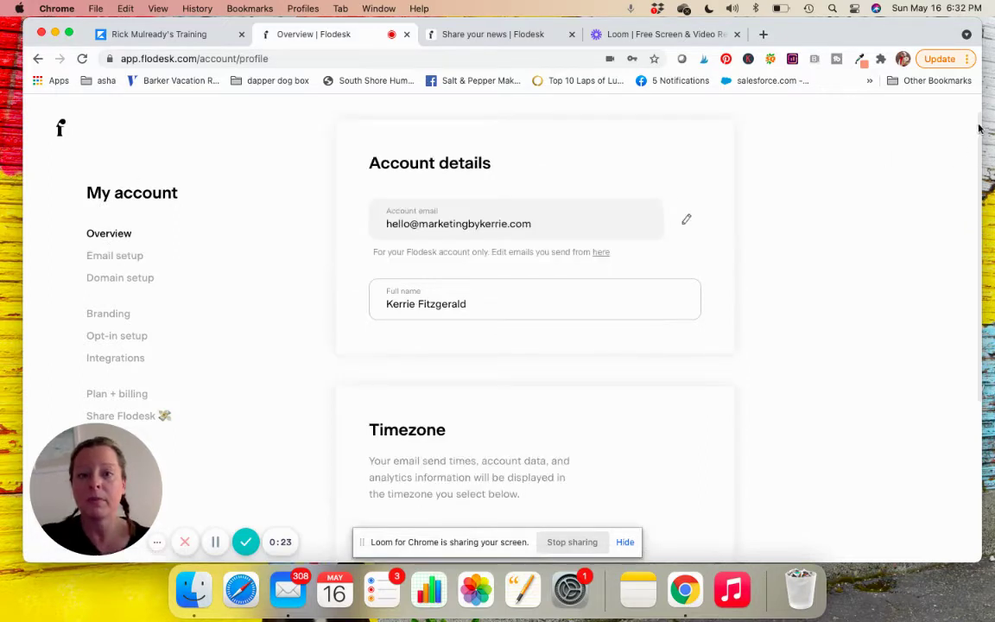
click(455, 299)
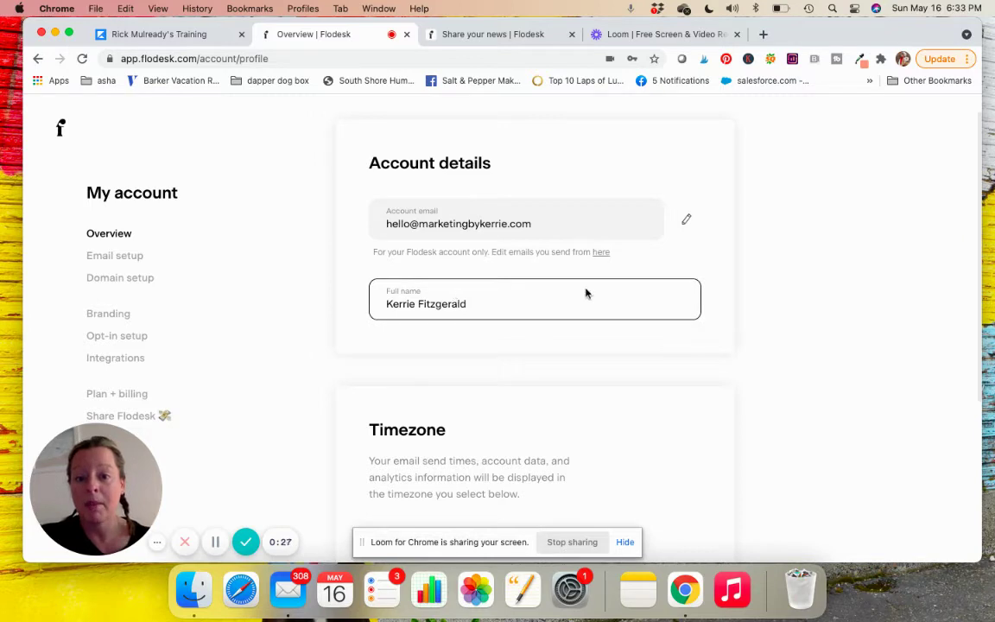
scroll(978, 171, down, 2)
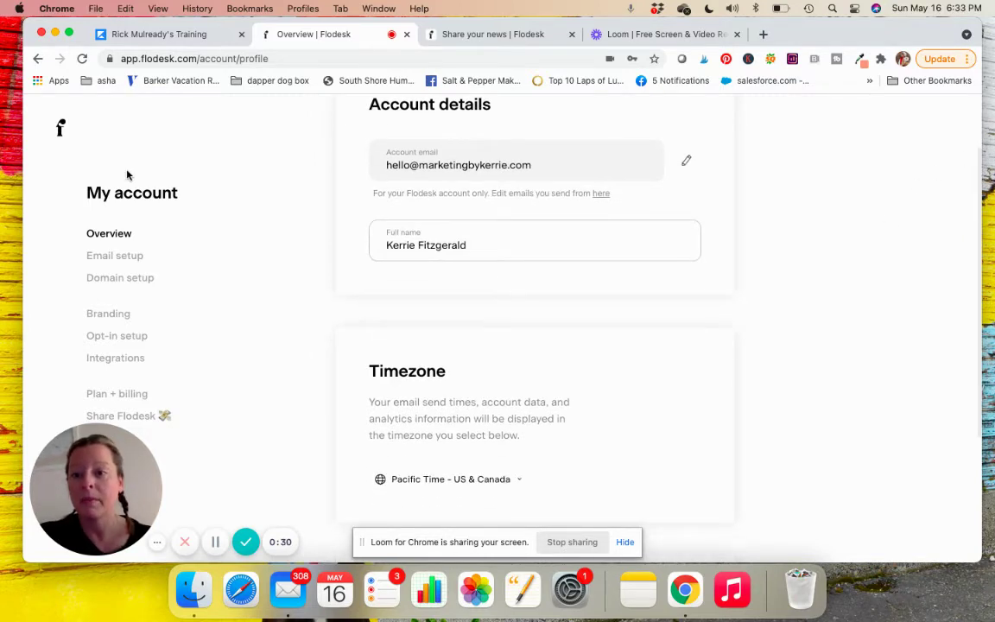
Open the email setup and examine the alternate and default sender addresses and the option for adding a sender
click(102, 255)
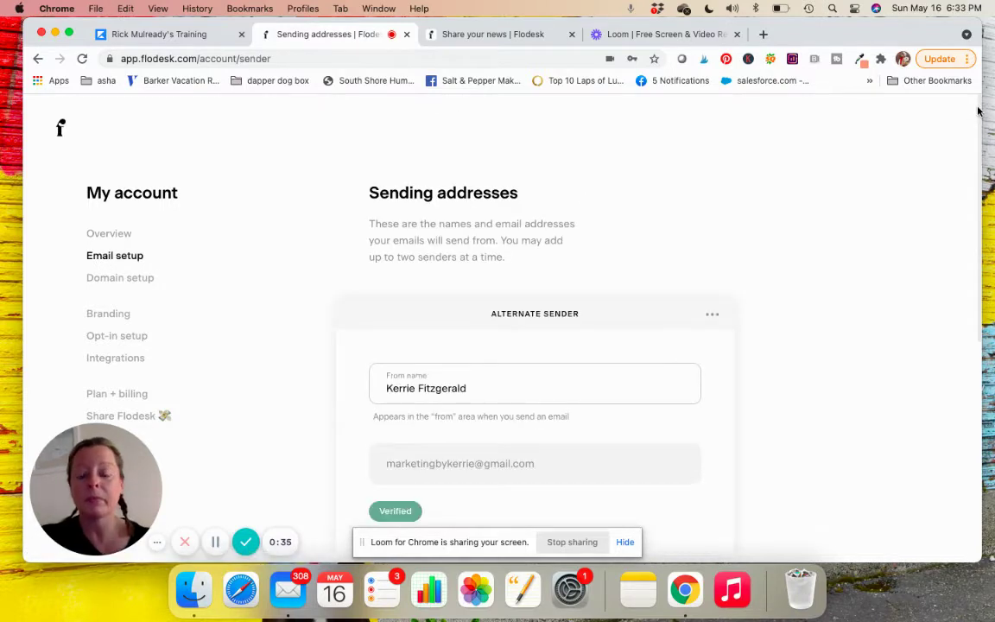
scroll(978, 112, down, 1)
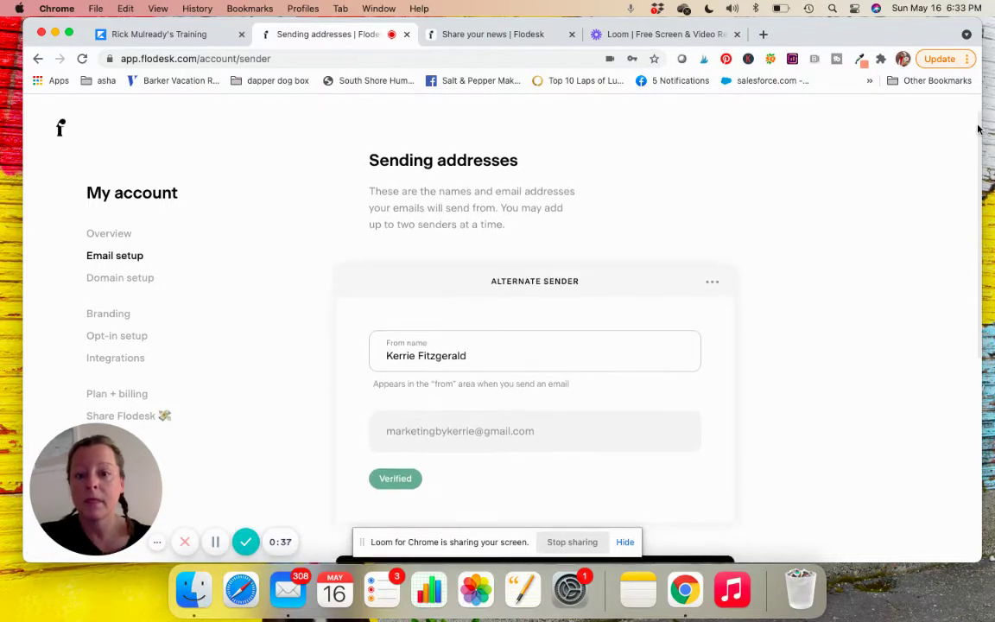
drag(978, 129, 977, 154)
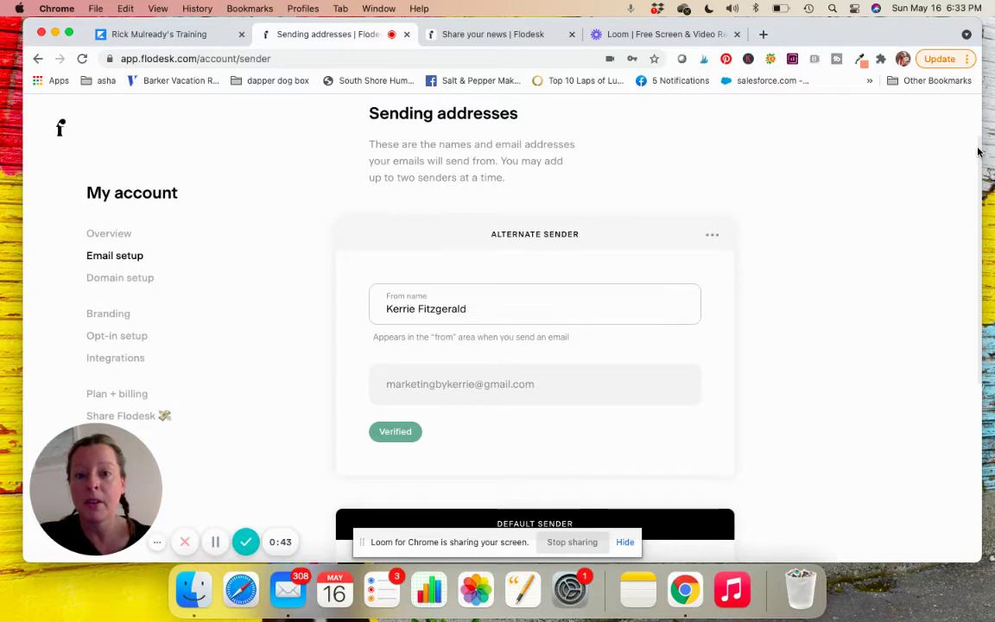
scroll(978, 152, down, 2)
scroll(976, 217, down, 5)
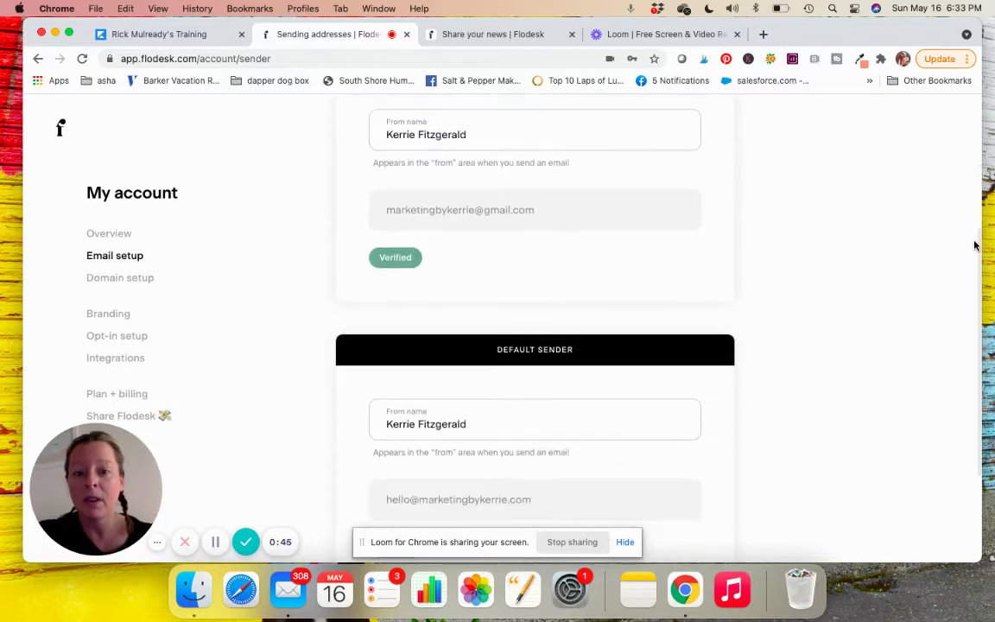
scroll(973, 288, down, 4)
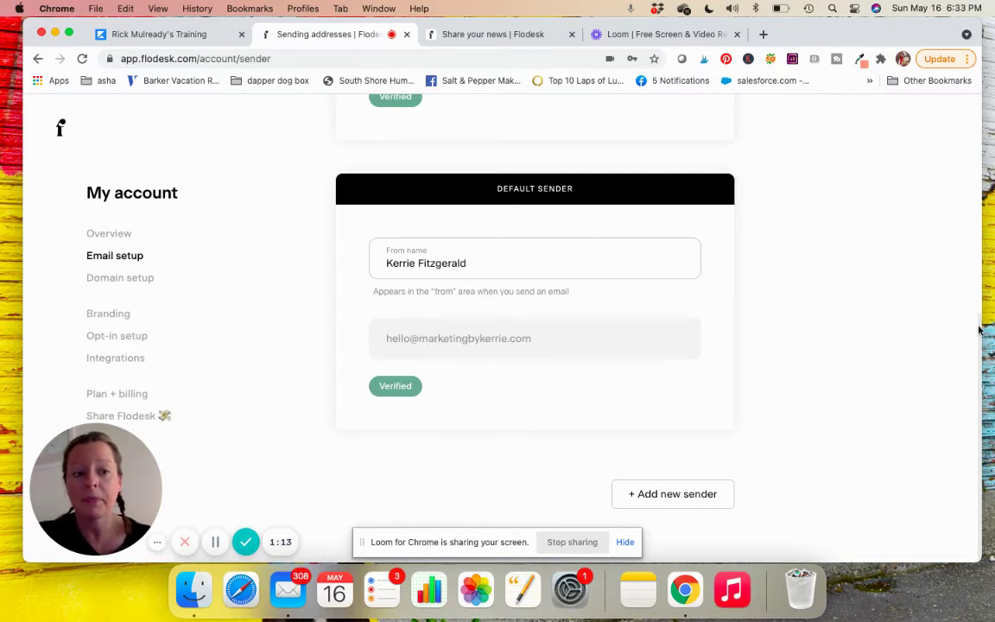
scroll(984, 287, up, 1)
scroll(984, 286, up, 5)
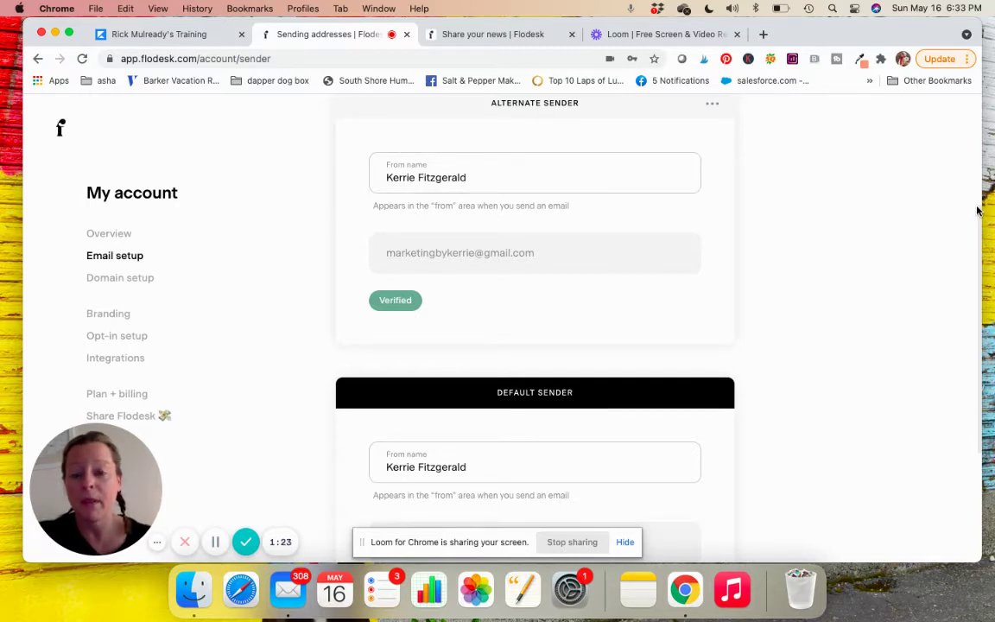
scroll(977, 224, down, 2)
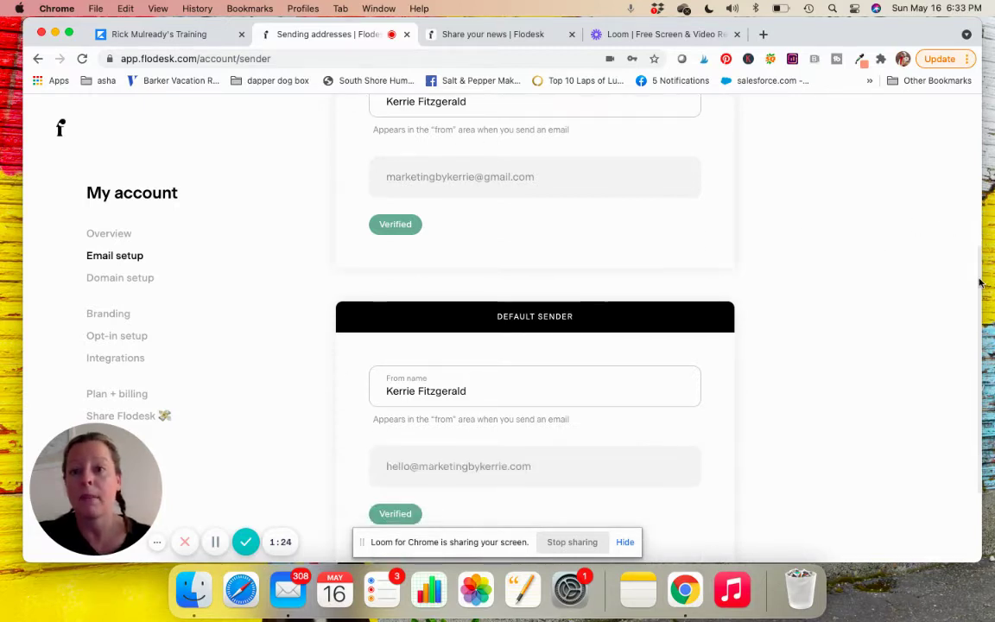
scroll(979, 293, down, 3)
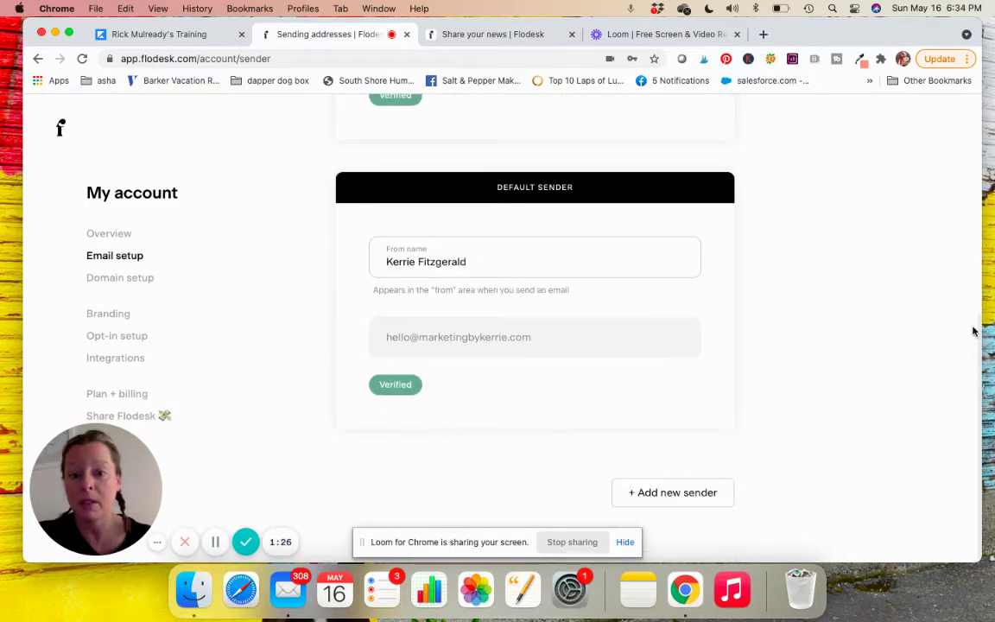
scroll(973, 319, up, 2)
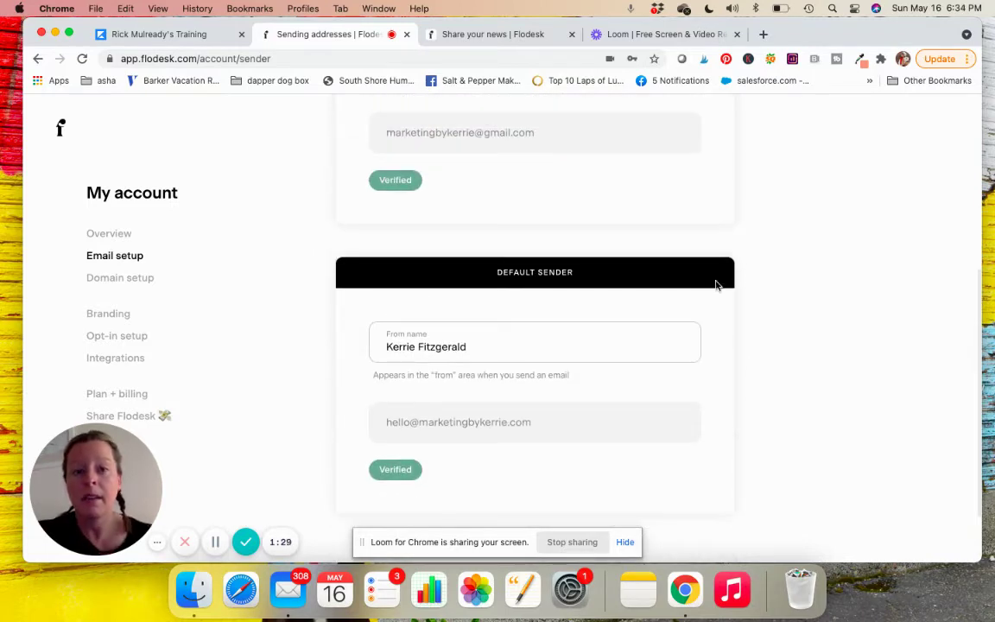
Review the domain verification settings and display the DKIM records for marketingbykerrie.com
click(106, 280)
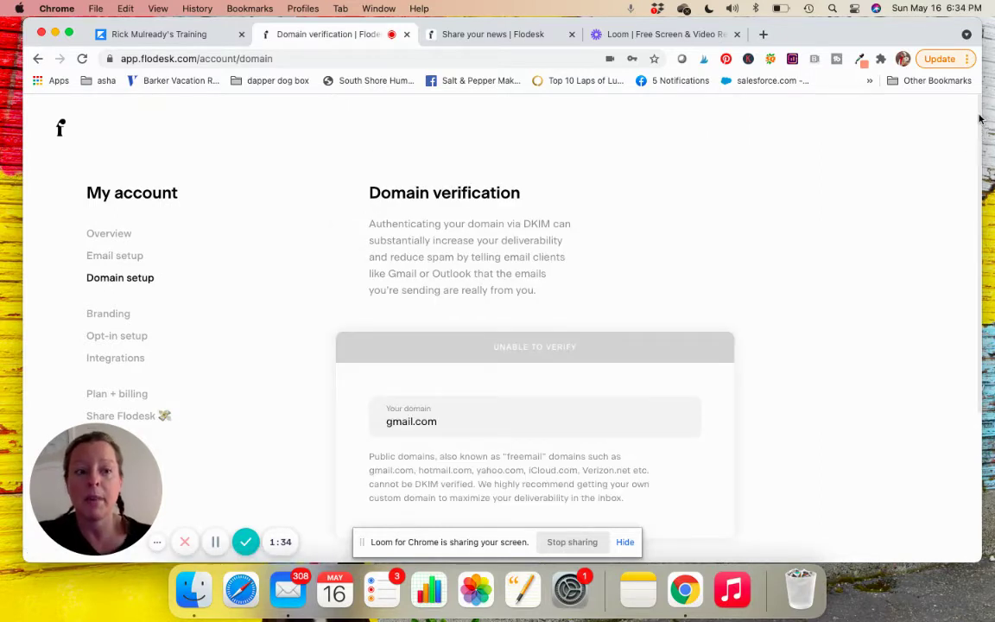
scroll(978, 142, down, 1)
scroll(976, 164, down, 4)
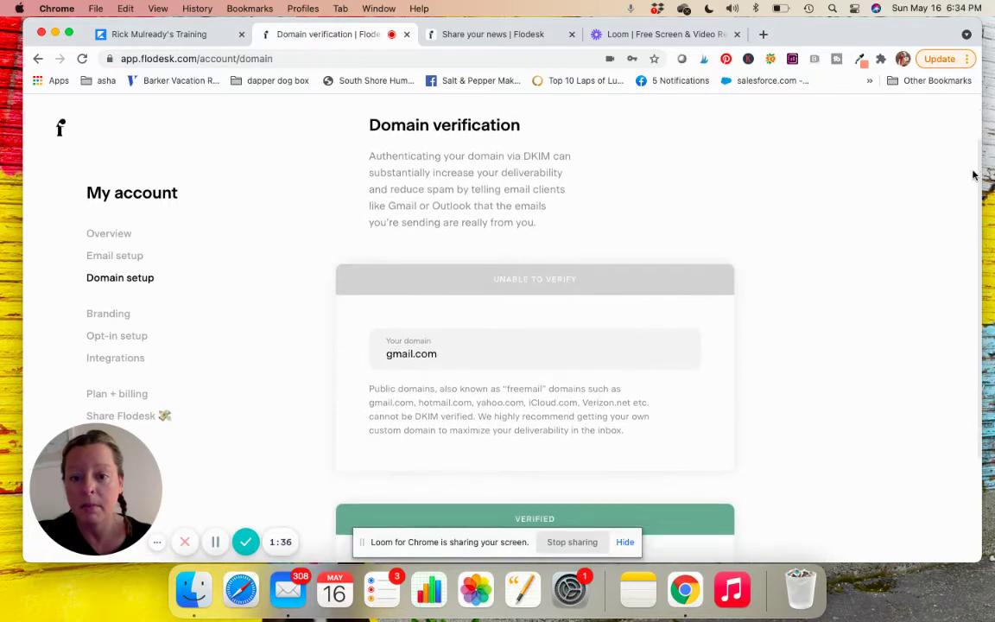
scroll(970, 226, down, 2)
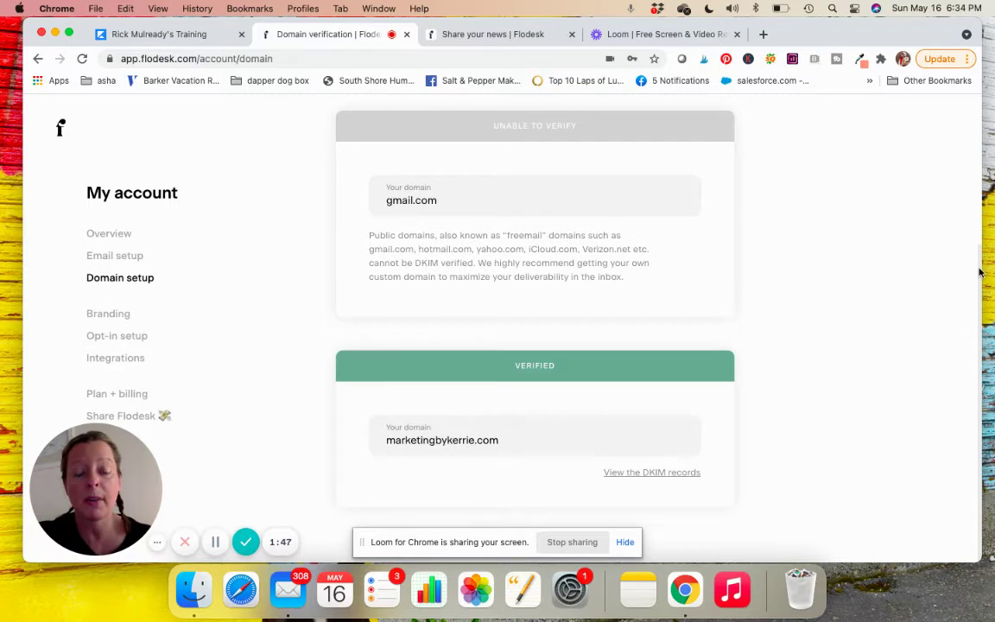
scroll(981, 231, up, 4)
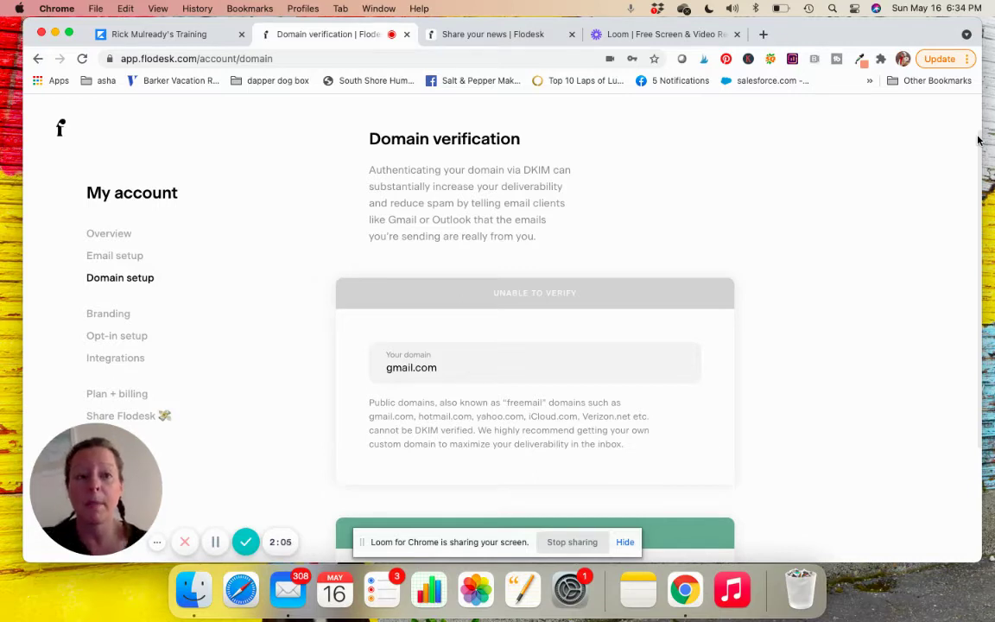
drag(979, 140, 977, 256)
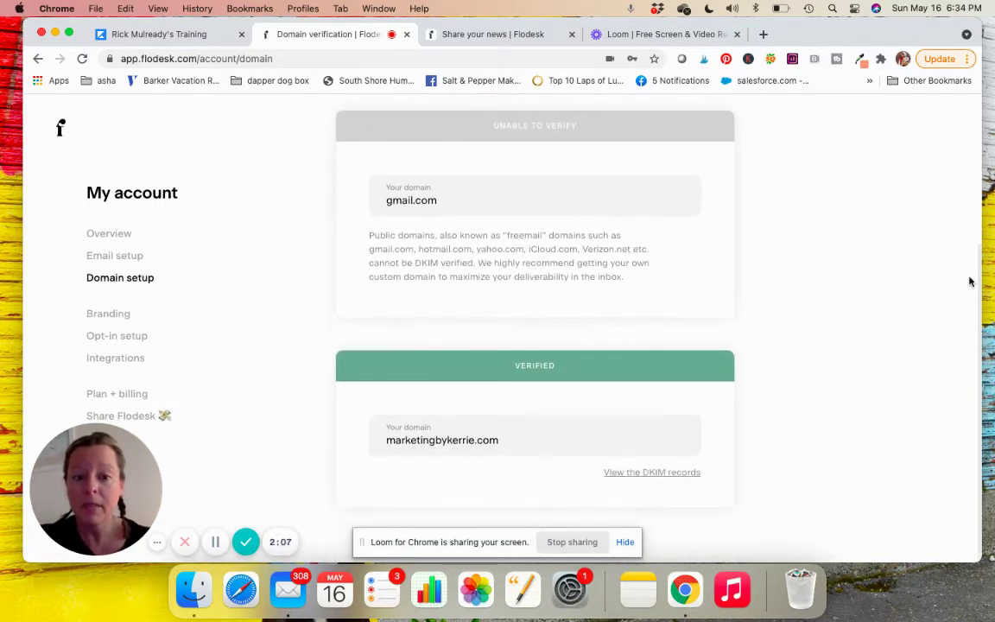
click(632, 476)
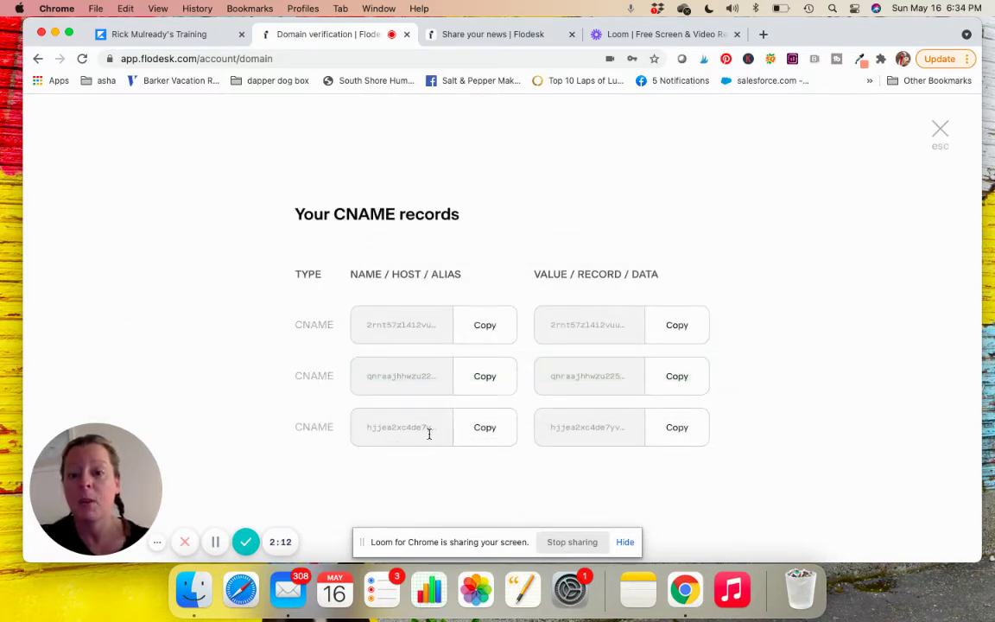
Open GoDaddy in a new browser tab and go to the account's products page
click(762, 33)
text(g)
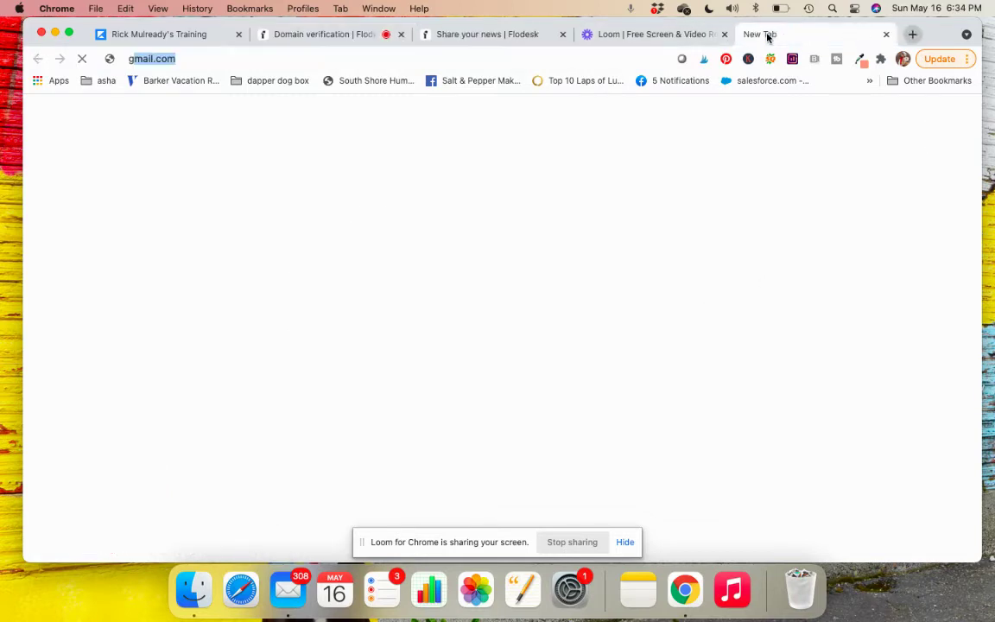
text(odaddy)
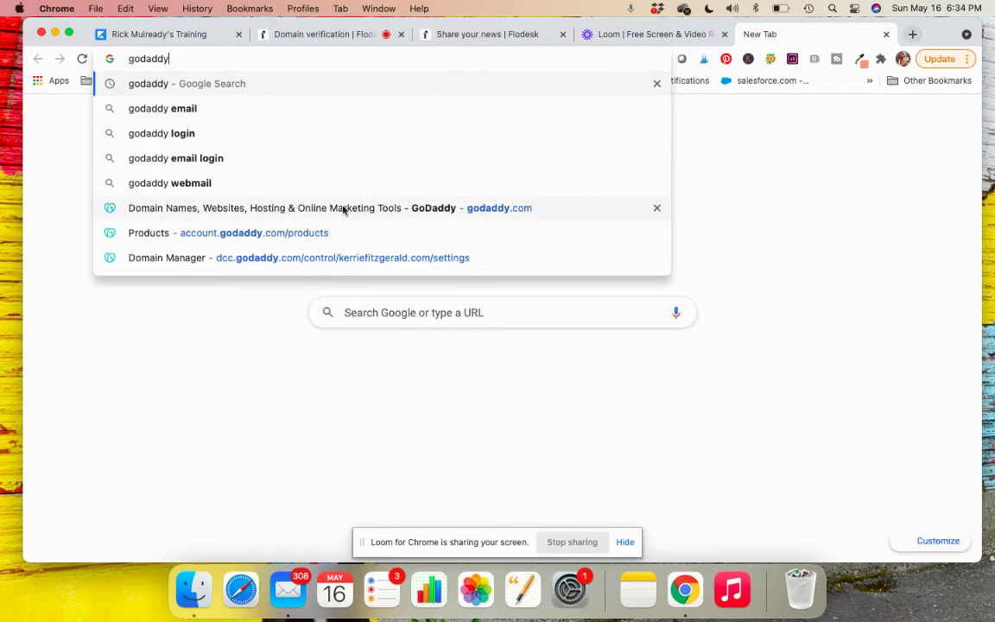
click(335, 209)
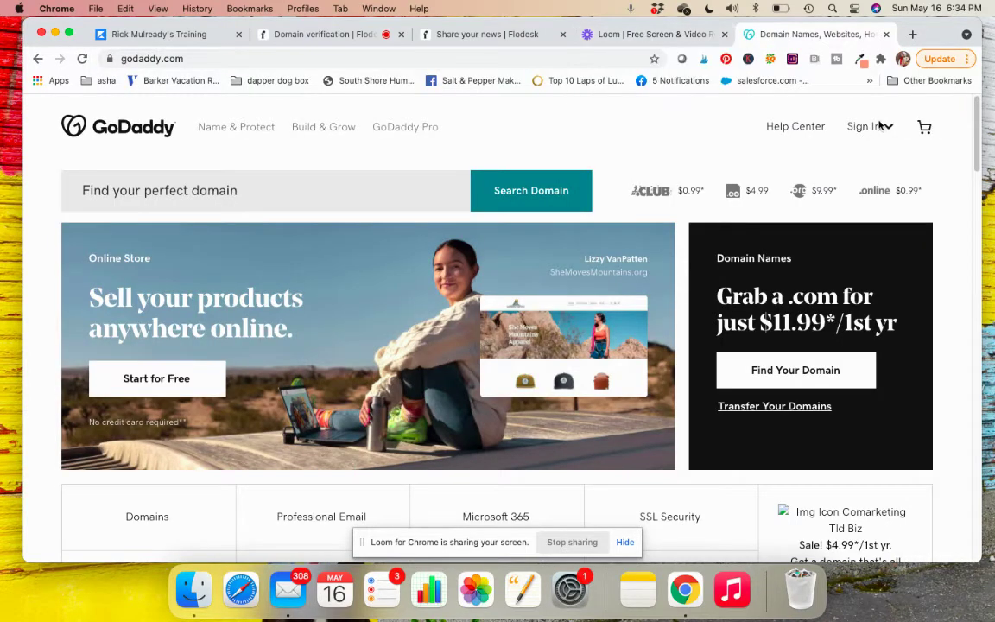
click(881, 127)
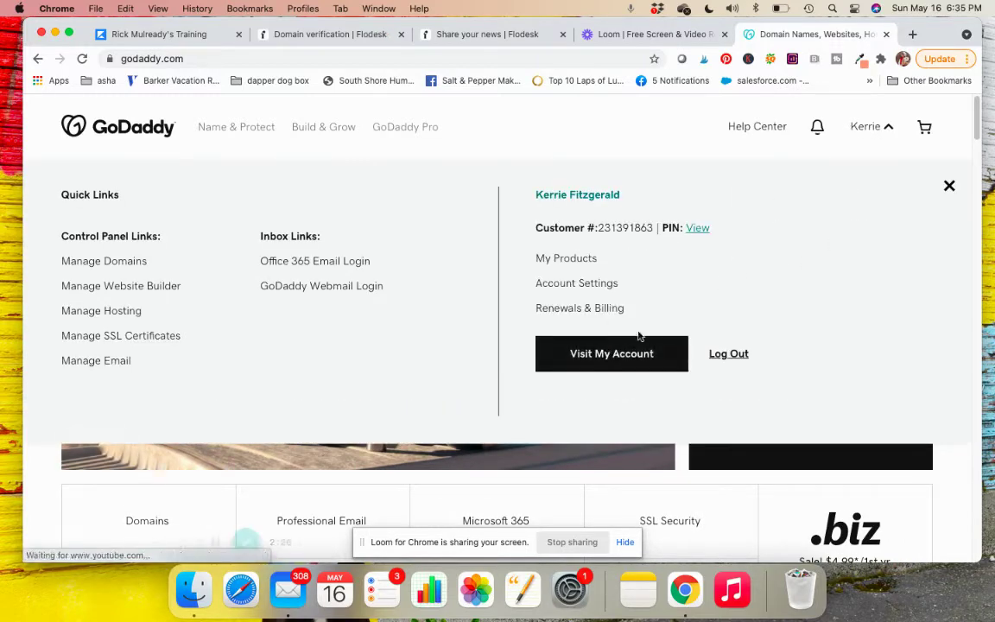
click(603, 361)
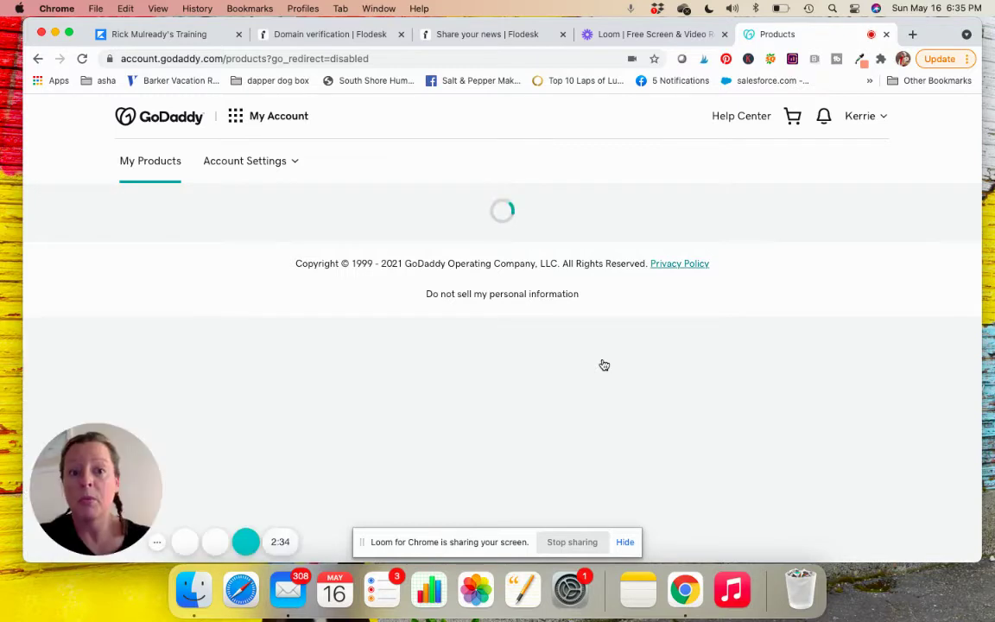
click(273, 167)
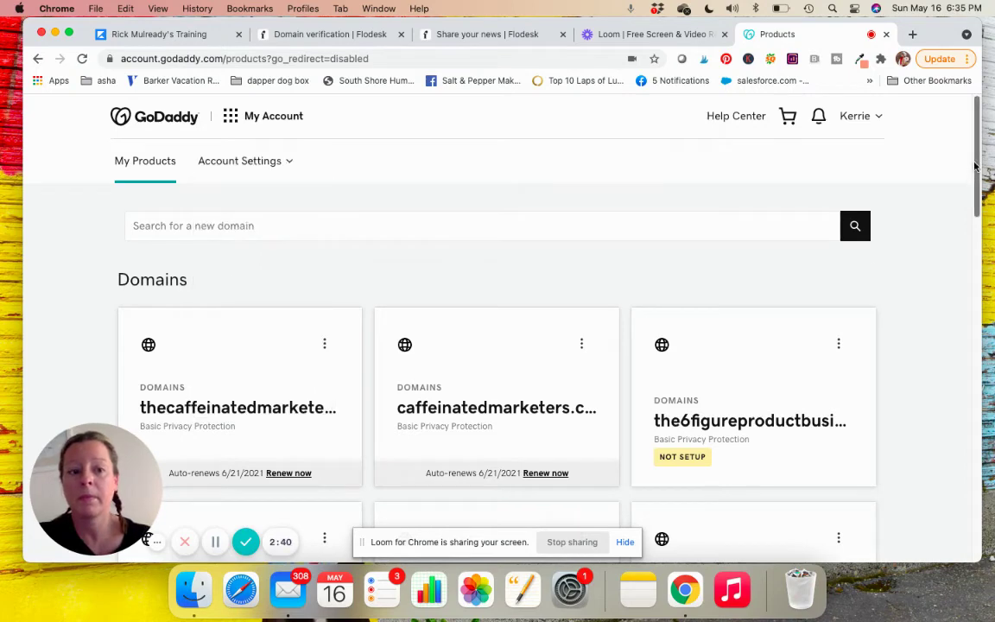
Find marketingbykerrie.com among the GoDaddy domains and open its DNS management
scroll(976, 195, down, 3)
scroll(976, 194, down, 10)
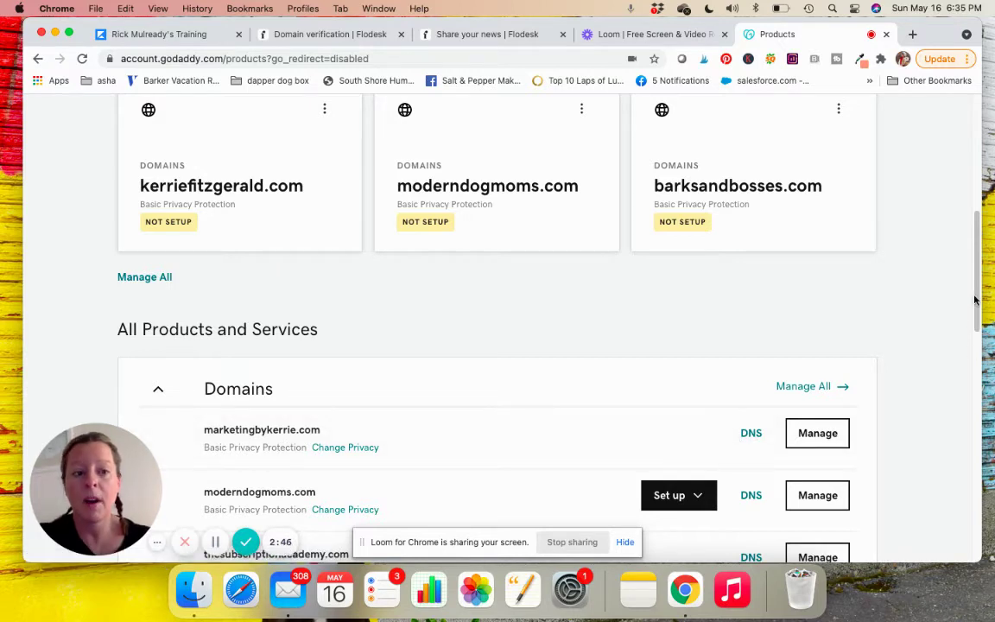
scroll(976, 292, down, 1)
scroll(976, 292, down, 2)
click(751, 410)
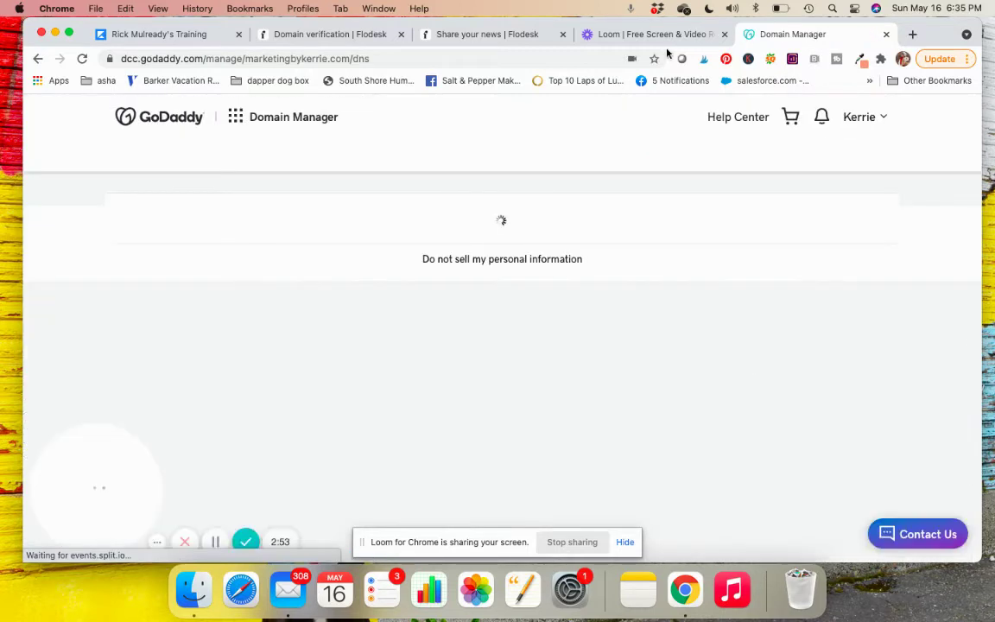
Copy the name of the first CNAME record in Flodesk and return to GoDaddy's Domain Manager
click(318, 38)
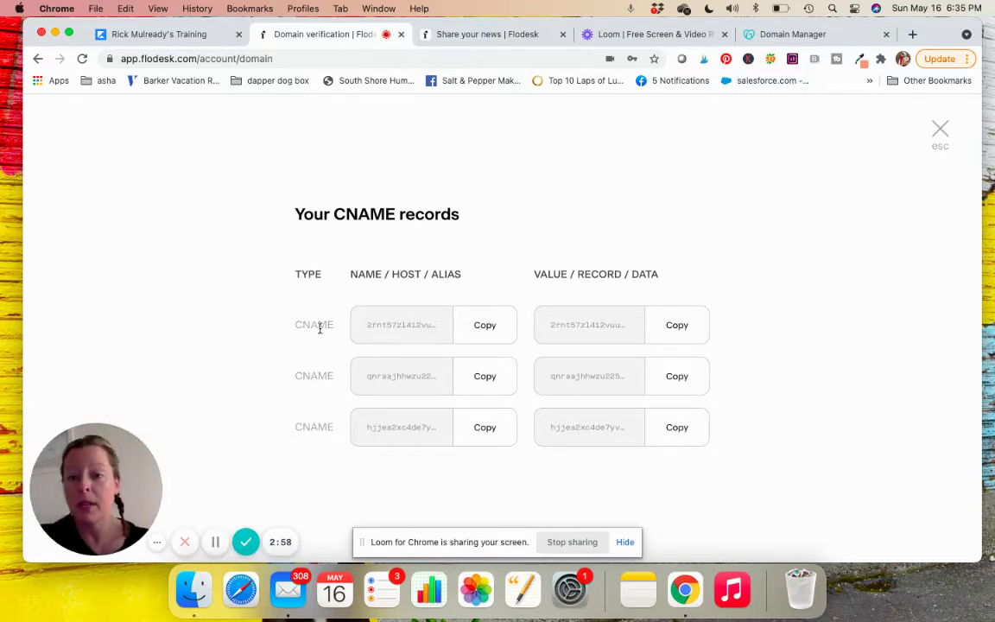
click(482, 325)
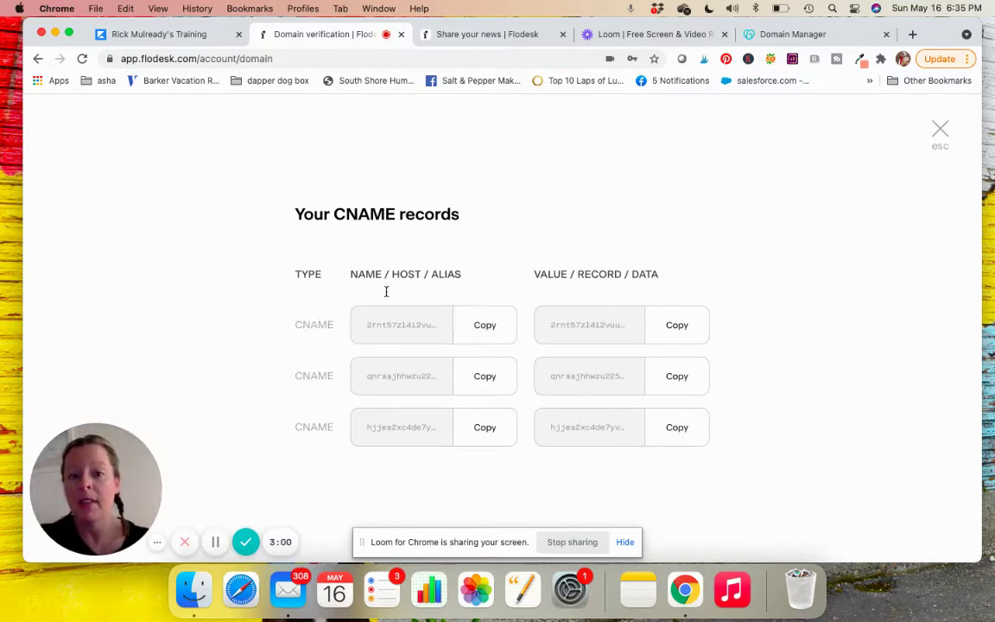
click(796, 34)
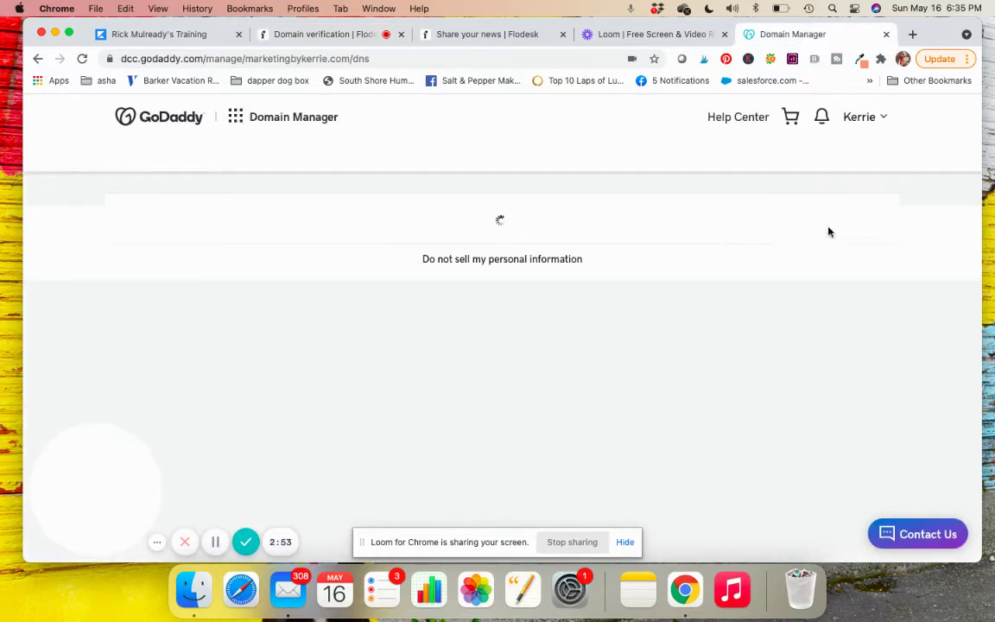
Start adding a DNS record at the end of the domain's records and open its record type choices
scroll(975, 288, down, 5)
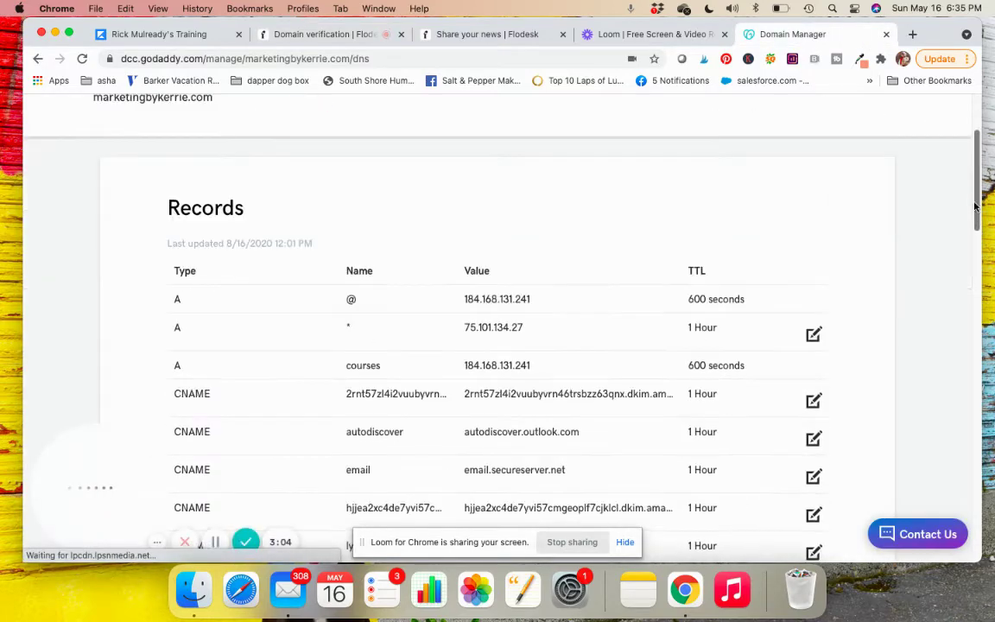
scroll(976, 288, down, 5)
scroll(976, 259, up, 3)
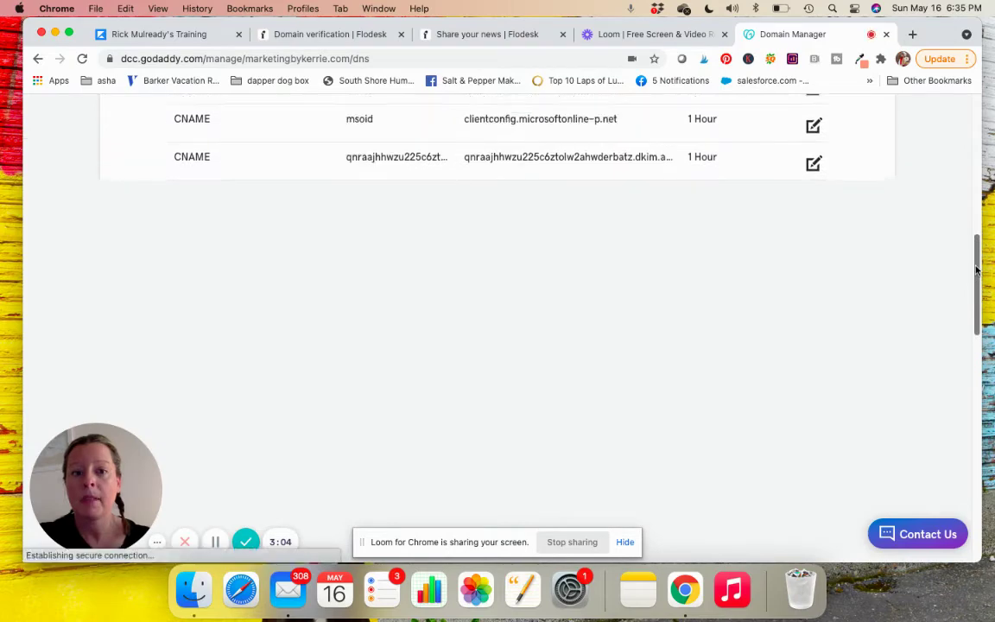
drag(975, 250, 953, 346)
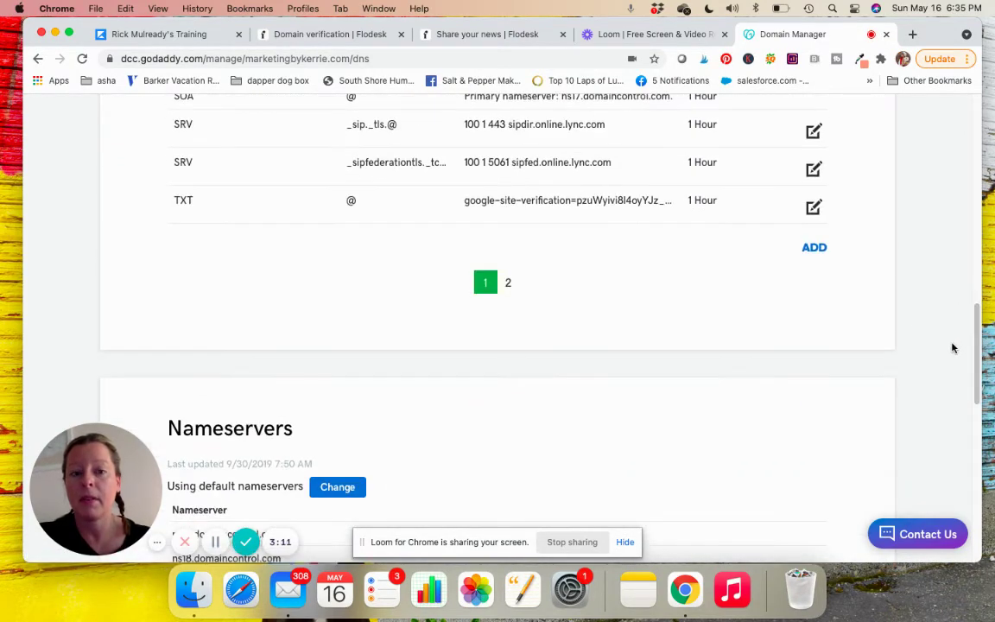
click(814, 249)
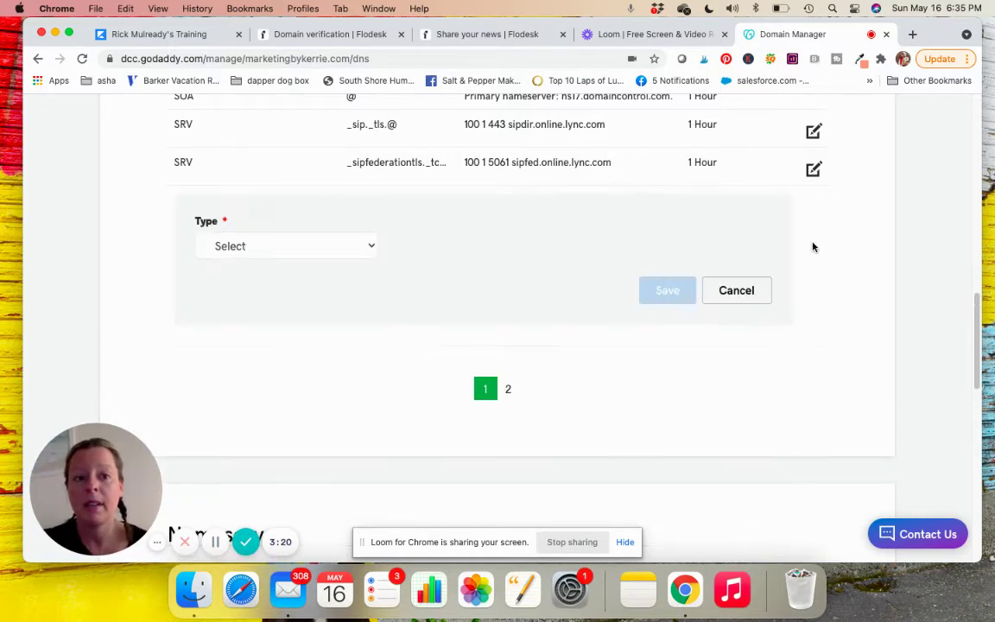
click(237, 252)
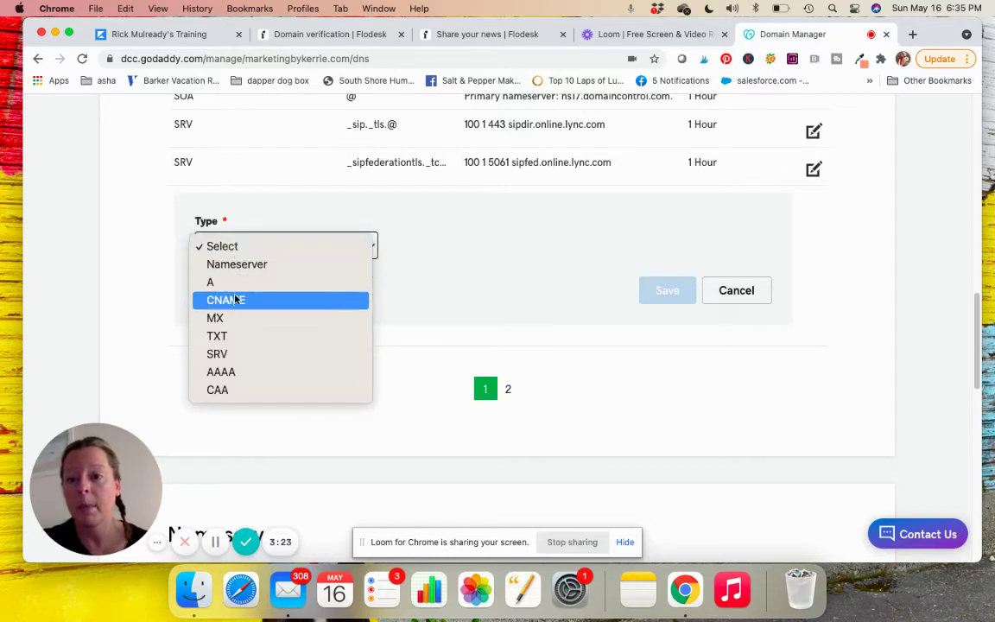
click(252, 219)
Choose CNAME as the new DNS record's type and paste the first record's name from Flodesk as its host
click(323, 29)
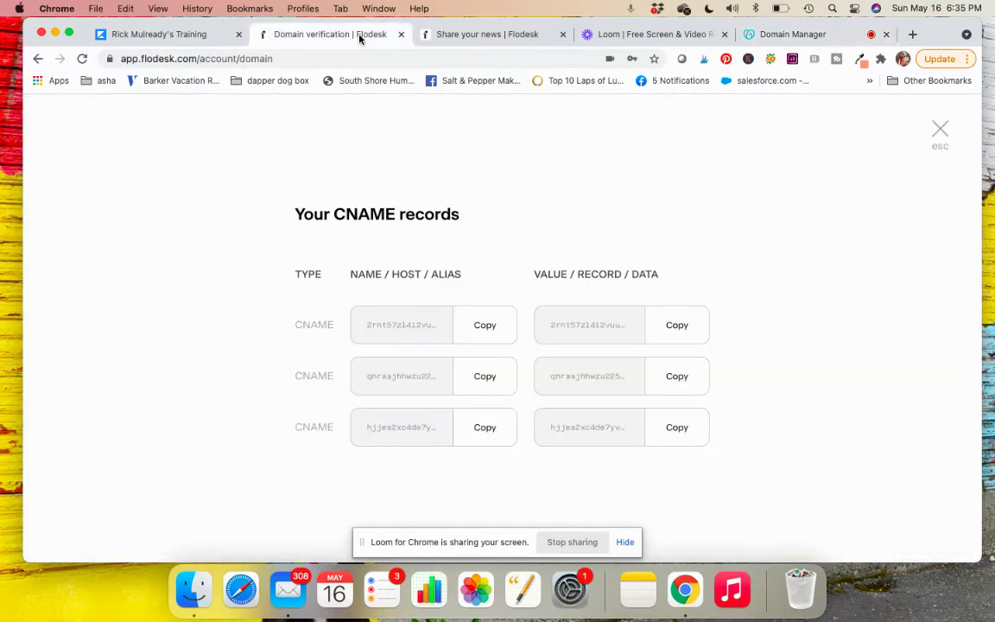
click(486, 326)
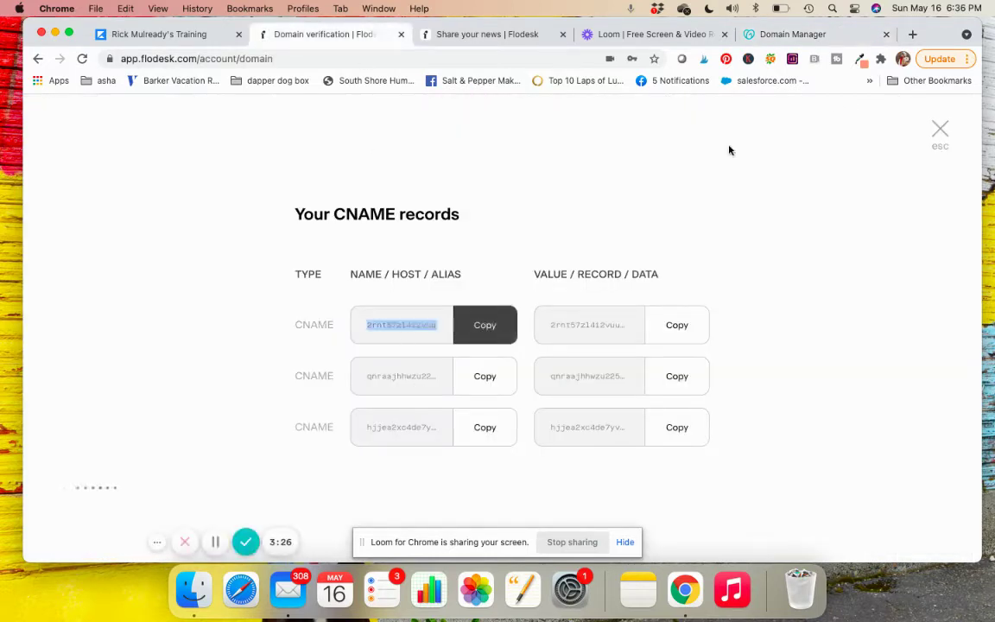
click(820, 33)
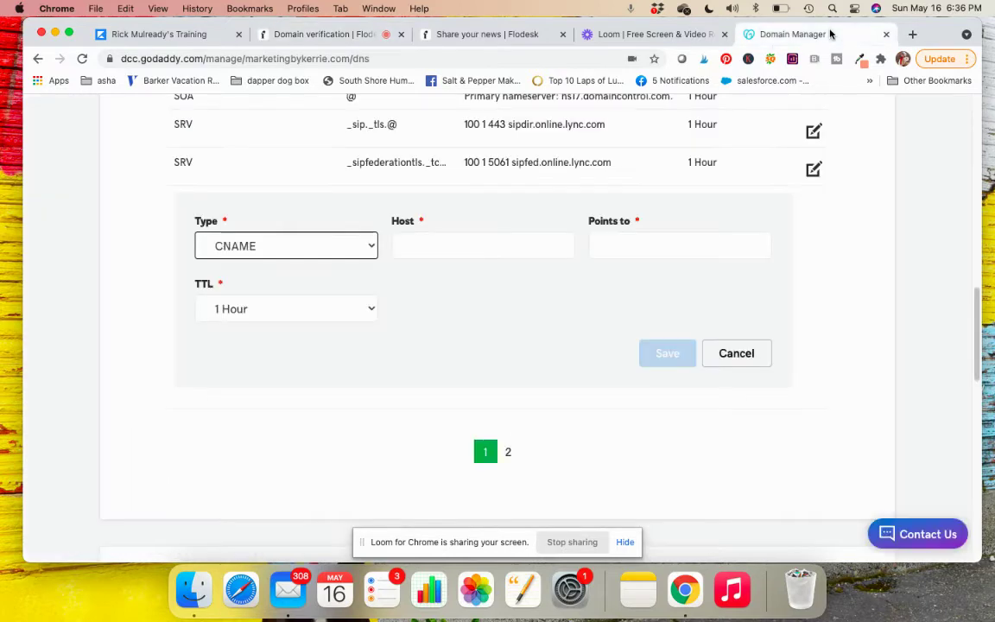
click(424, 246)
key(super+v)
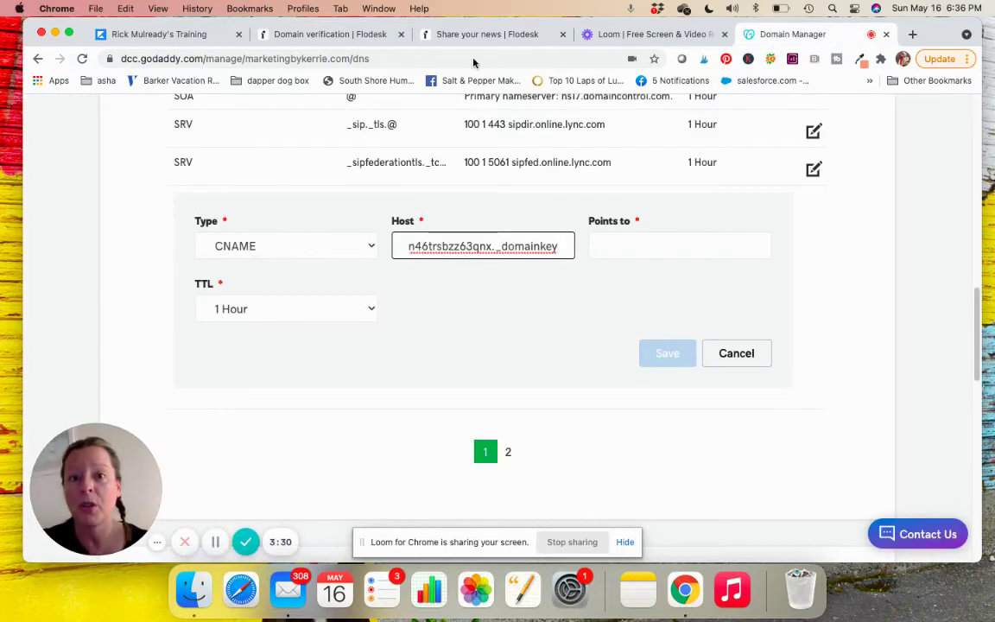
Copy the first CNAME record's value in Flodesk and paste it into GoDaddy as the record's Points to value
click(330, 33)
click(702, 326)
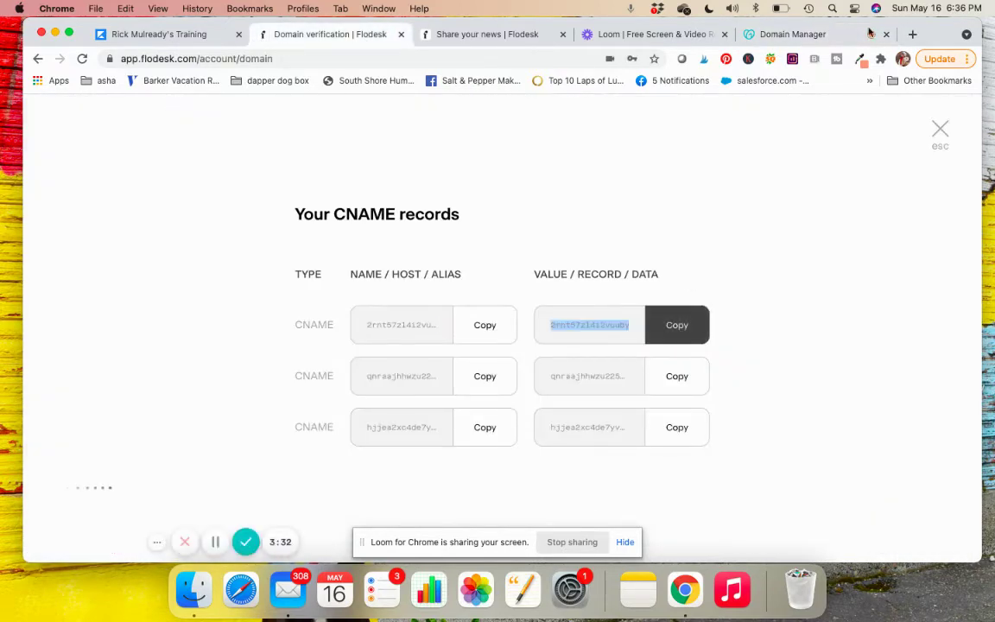
click(790, 34)
click(648, 254)
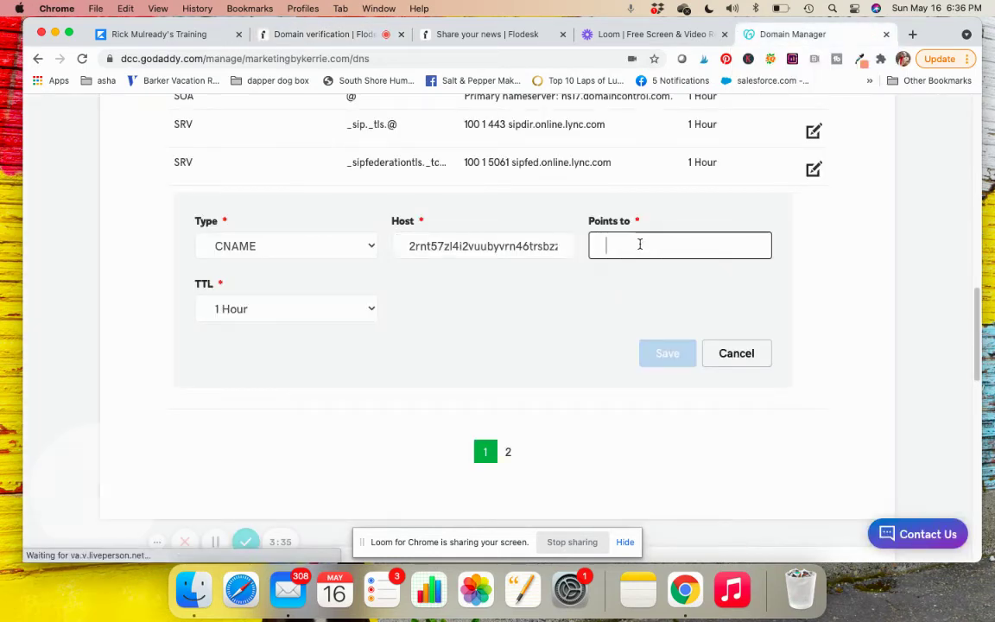
key(super+v)
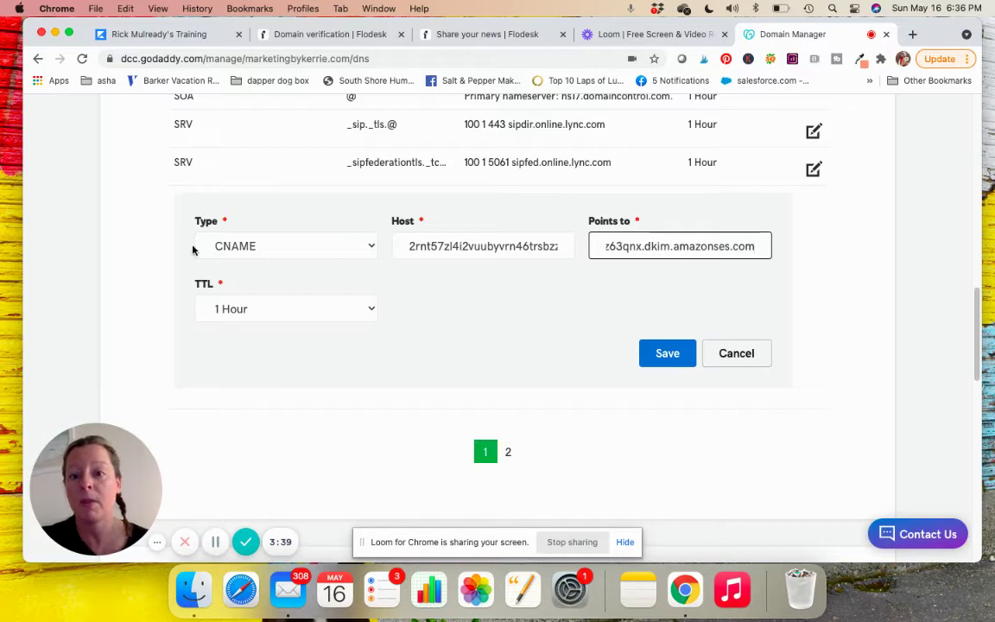
Close the GoDaddy Domain Manager page and leave the CNAME records view in Flodesk
click(309, 35)
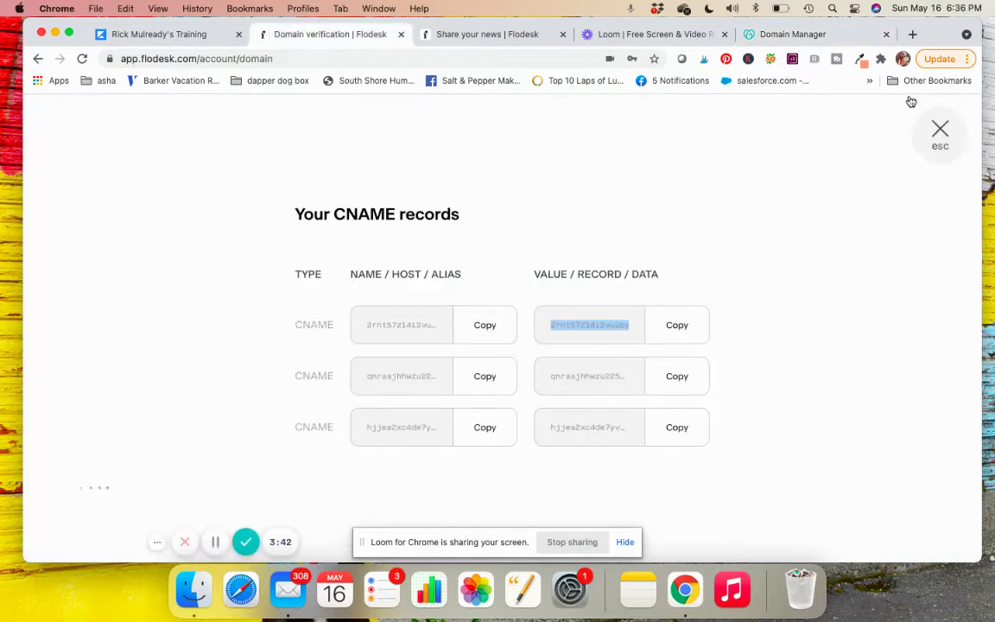
click(886, 33)
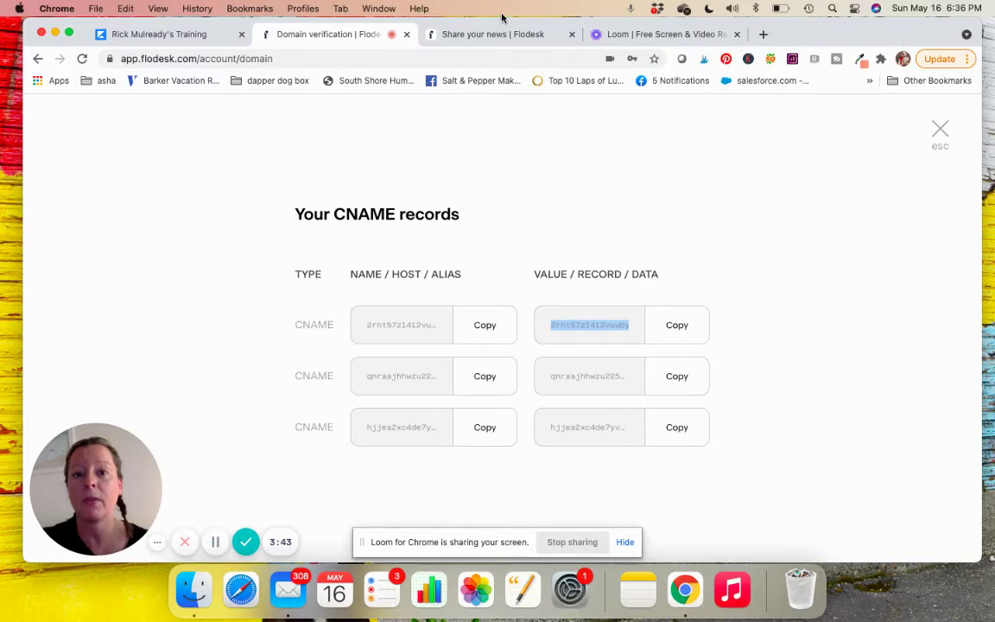
click(940, 130)
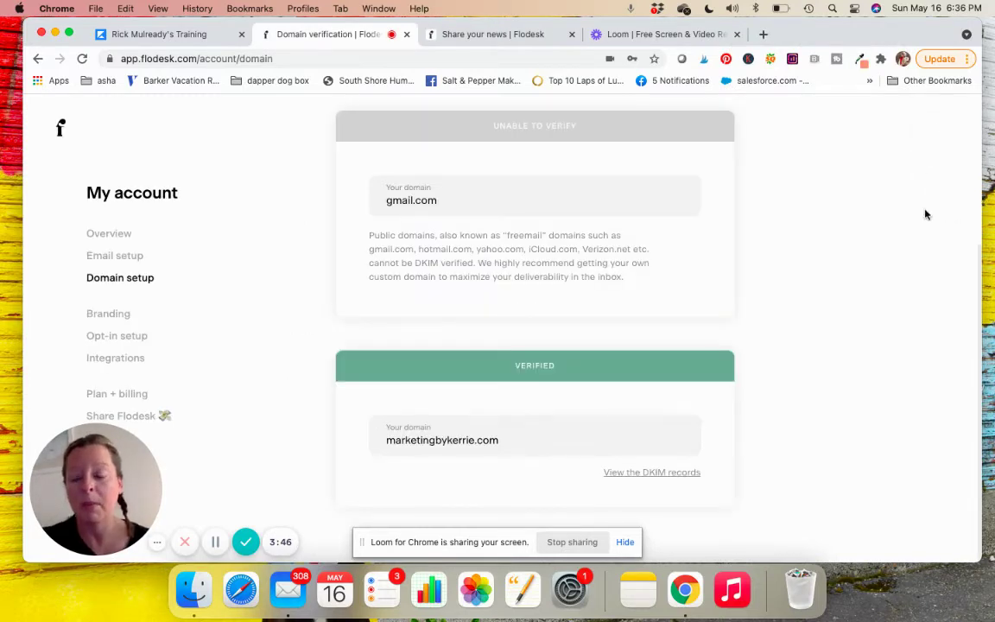
Go to the account's Branding settings and bring up the option for replacing the brand logo
click(104, 316)
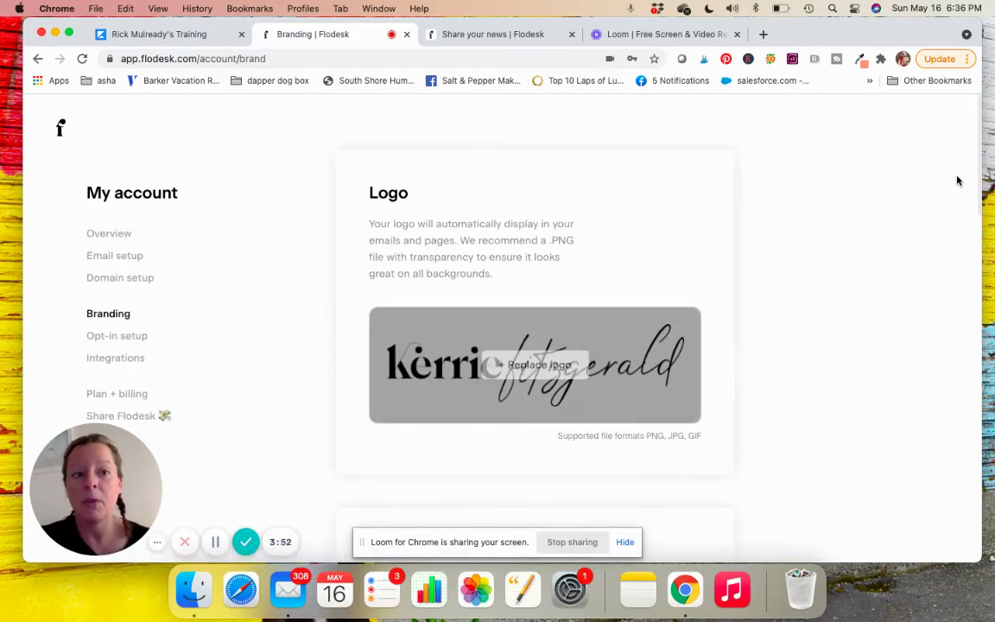
scroll(979, 118, down, 5)
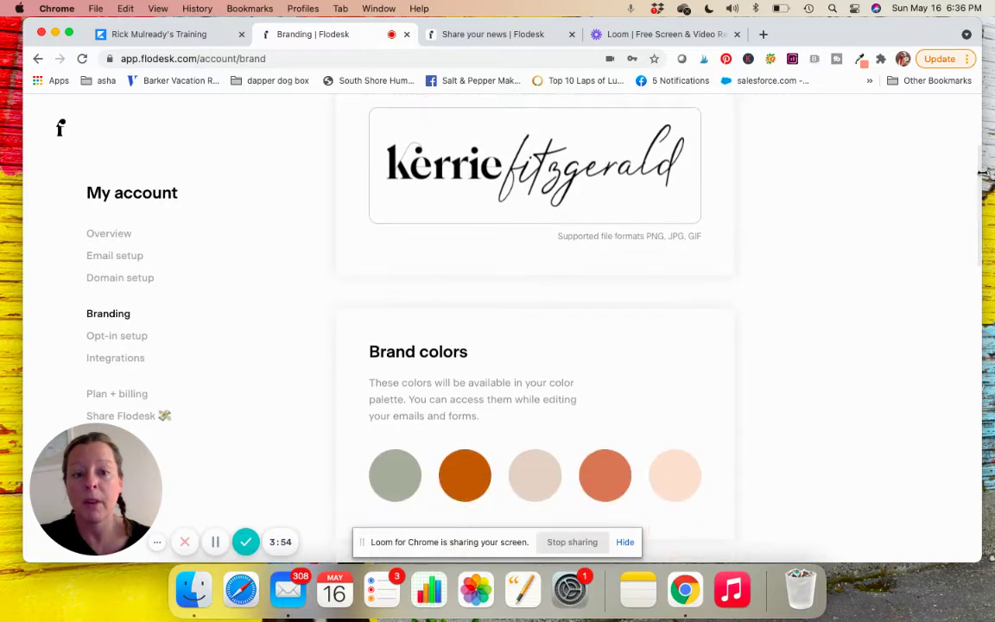
scroll(980, 155, up, 2)
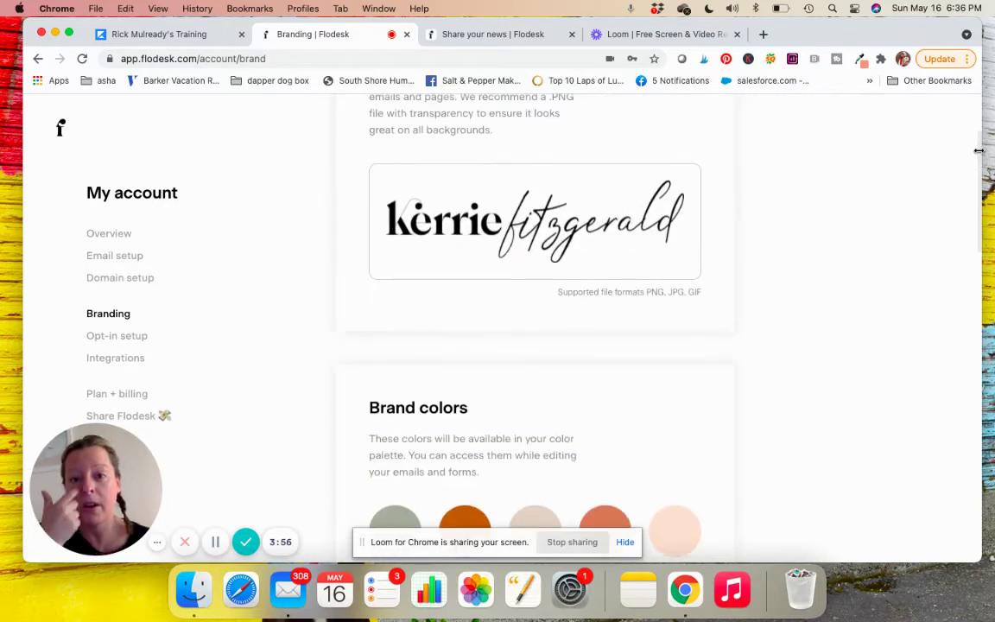
mouse_move(546, 223)
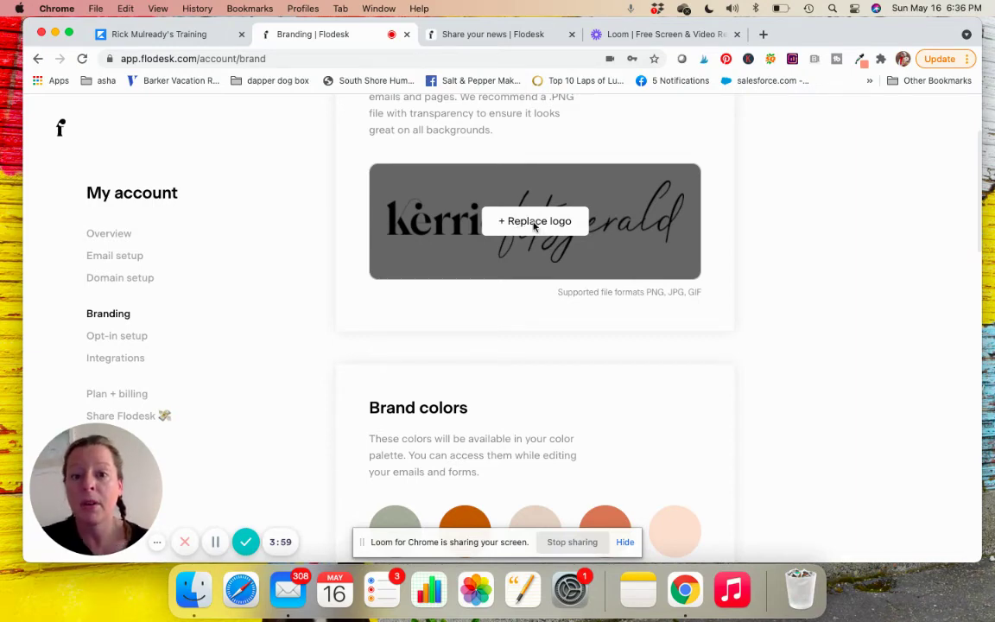
click(535, 222)
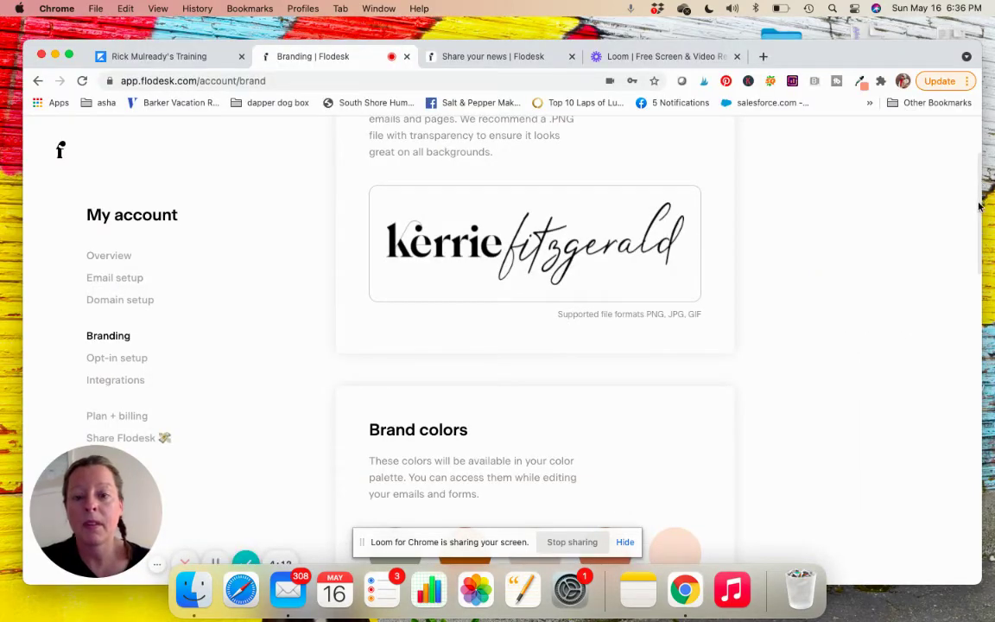
Open the first brand color for editing and save it with hex code #AAAD9D
mouse_move(979, 177)
mouse_down()
mouse_move(977, 216)
mouse_move(979, 207)
mouse_up()
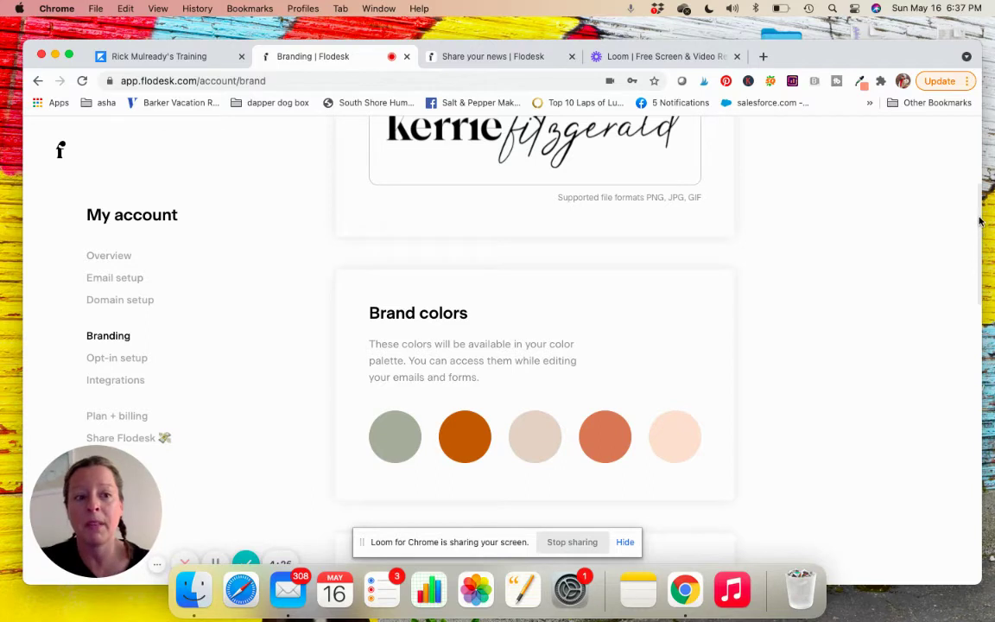
scroll(582, 311, down, 5)
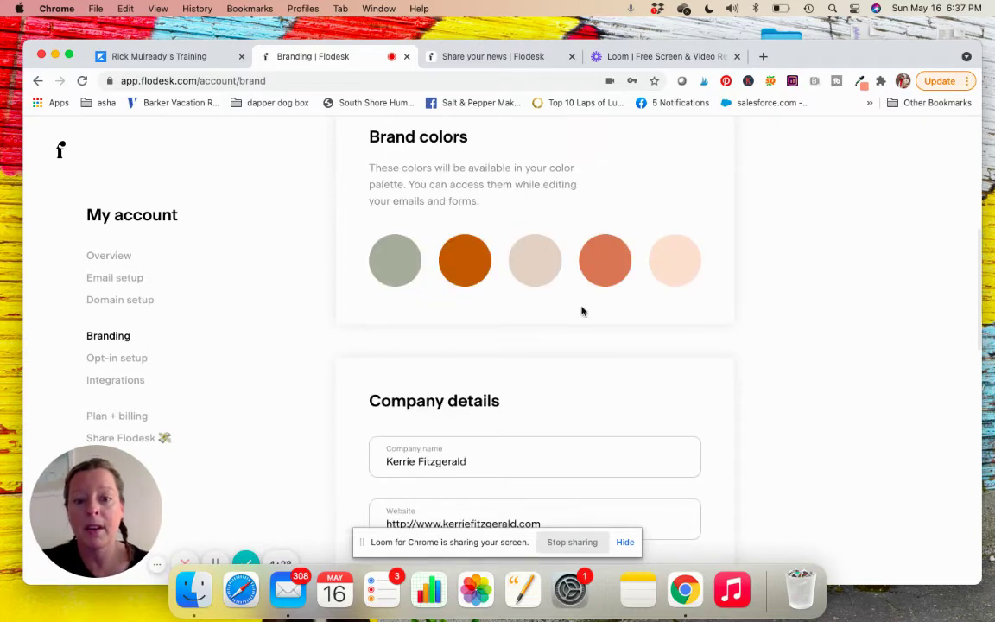
click(391, 267)
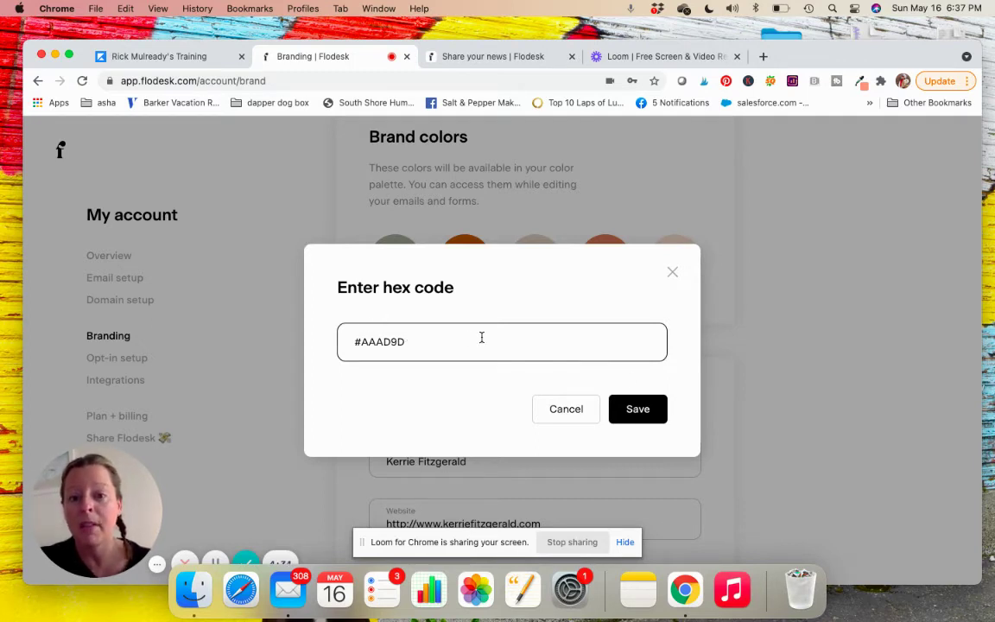
click(637, 408)
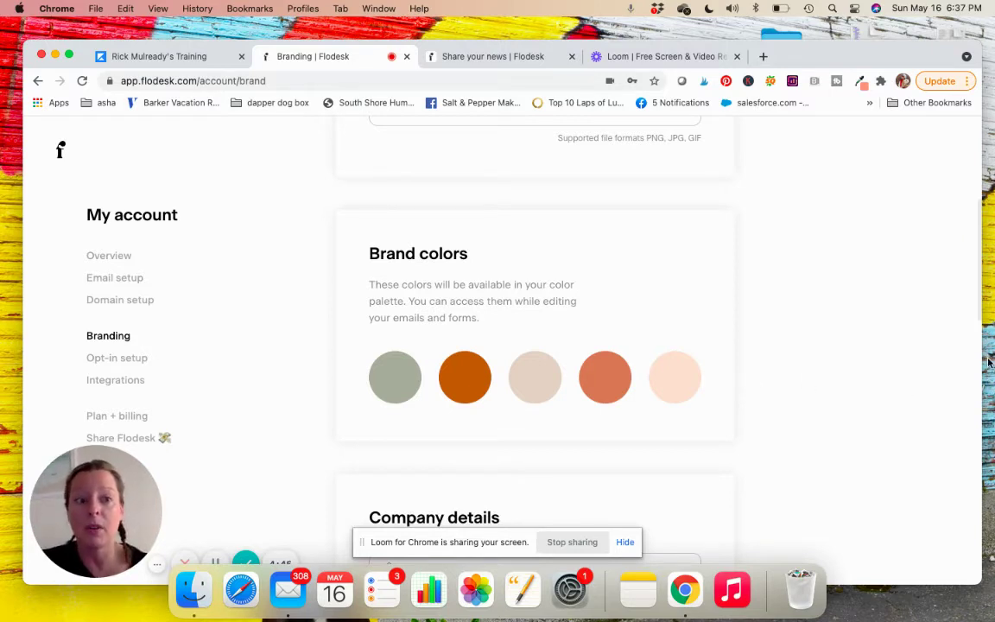
Review the company details, company address and social links sections of the Branding settings
scroll(978, 240, down, 3)
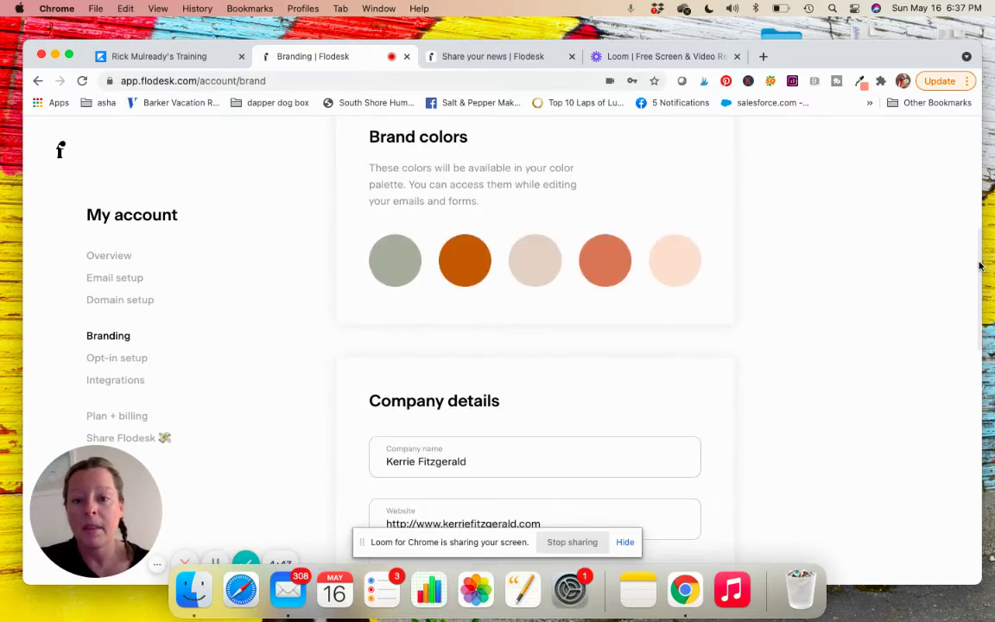
scroll(976, 293, down, 3)
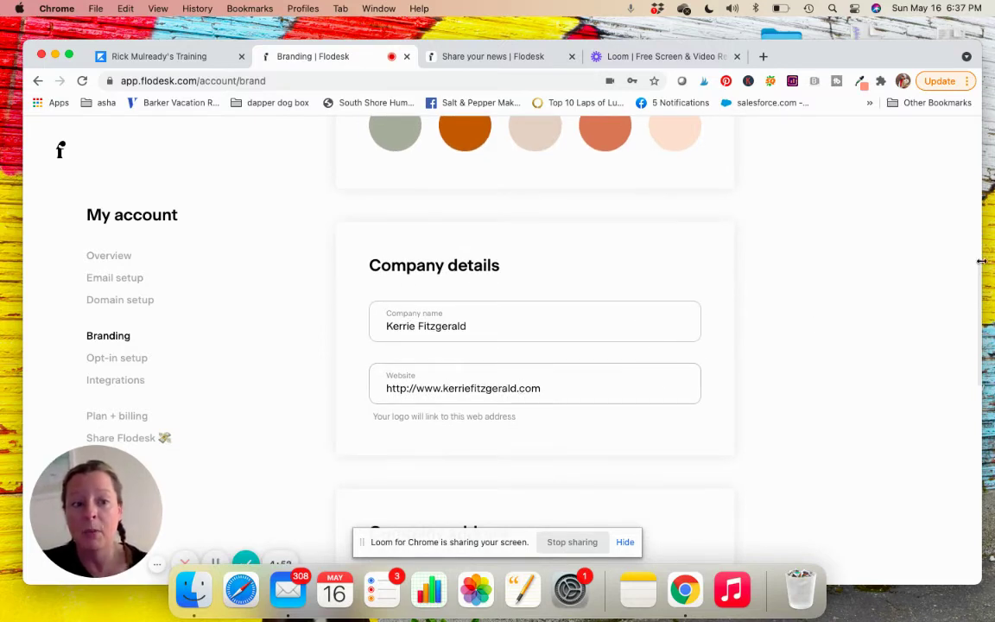
scroll(979, 293, down, 2)
scroll(978, 311, down, 4)
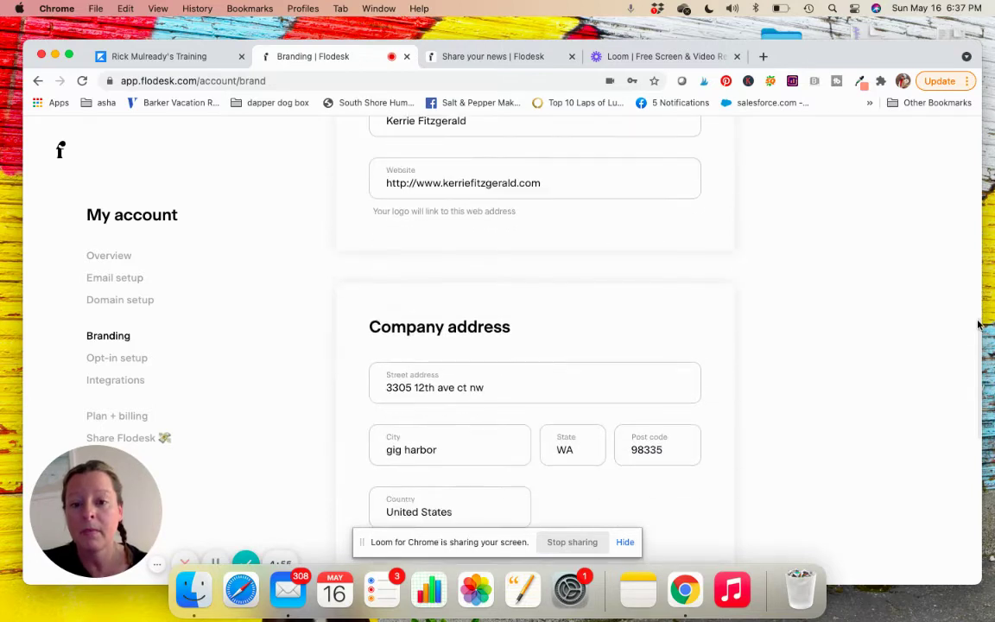
scroll(977, 341, down, 7)
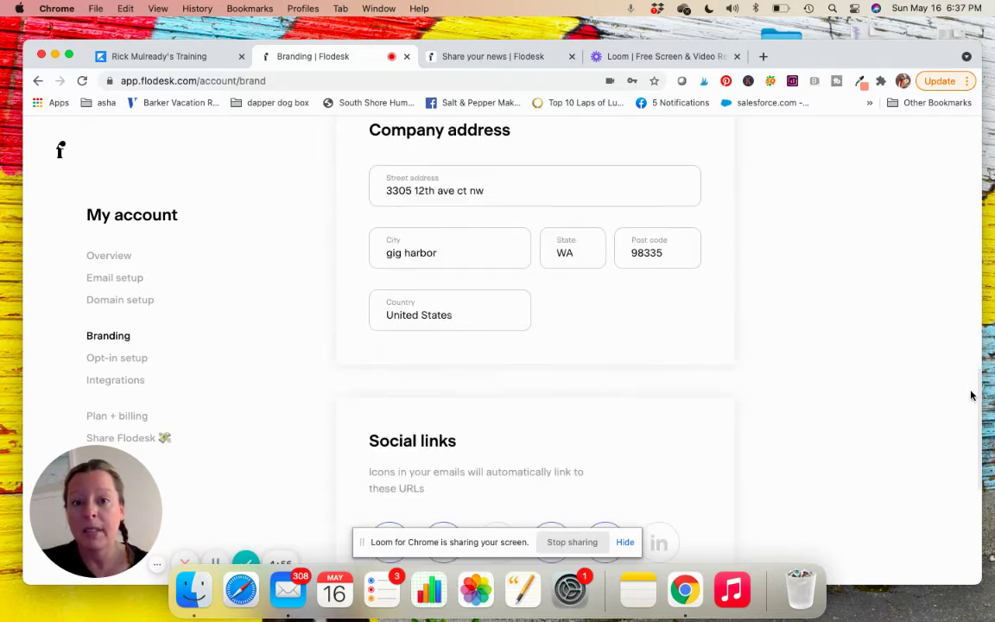
scroll(968, 411, down, 3)
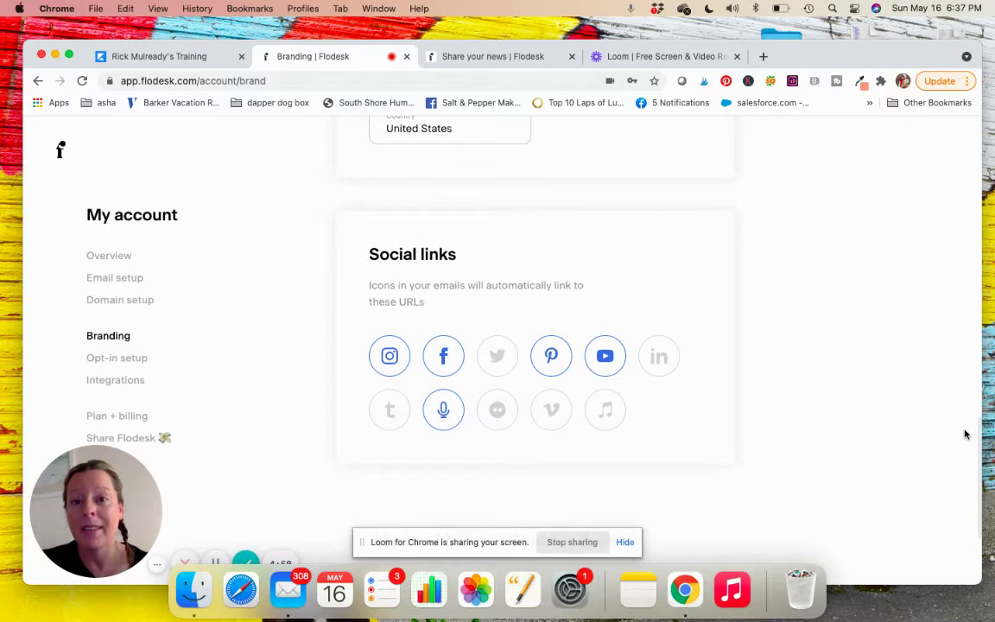
Open the Instagram link among the social links and save its profile URL
scroll(965, 431, down, 1)
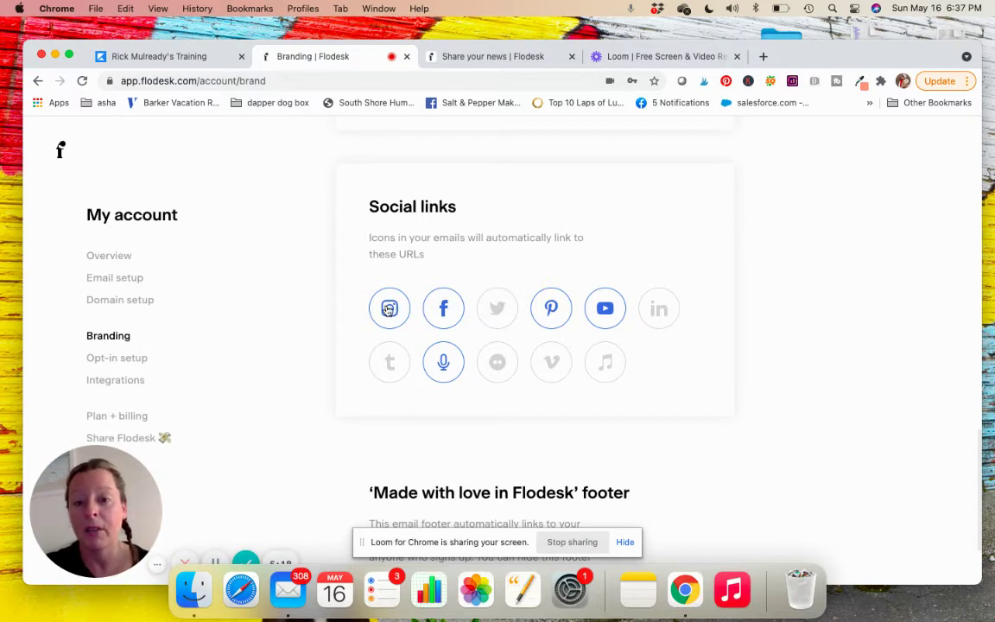
click(390, 308)
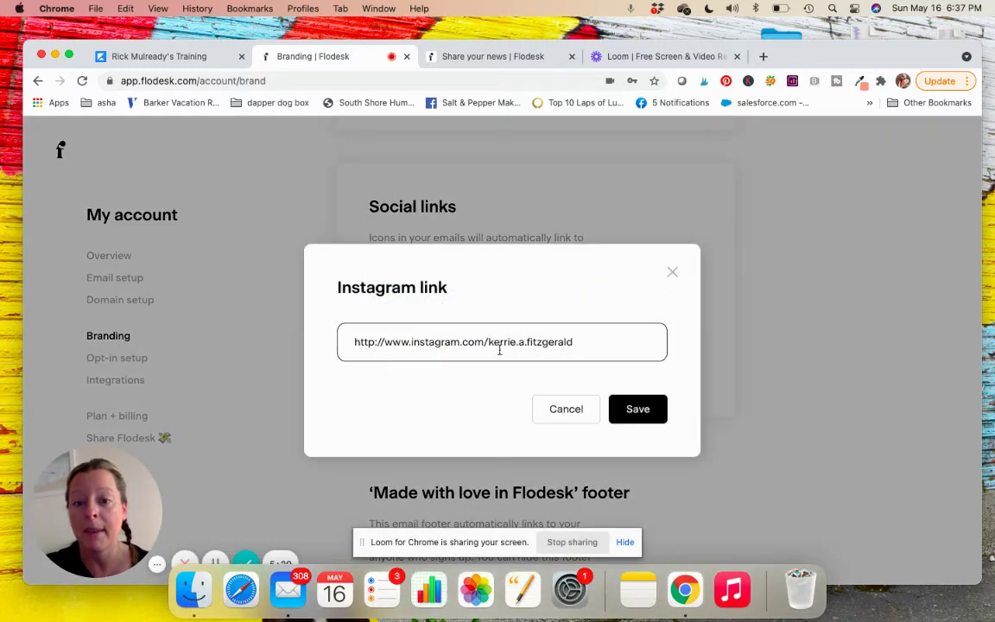
click(638, 412)
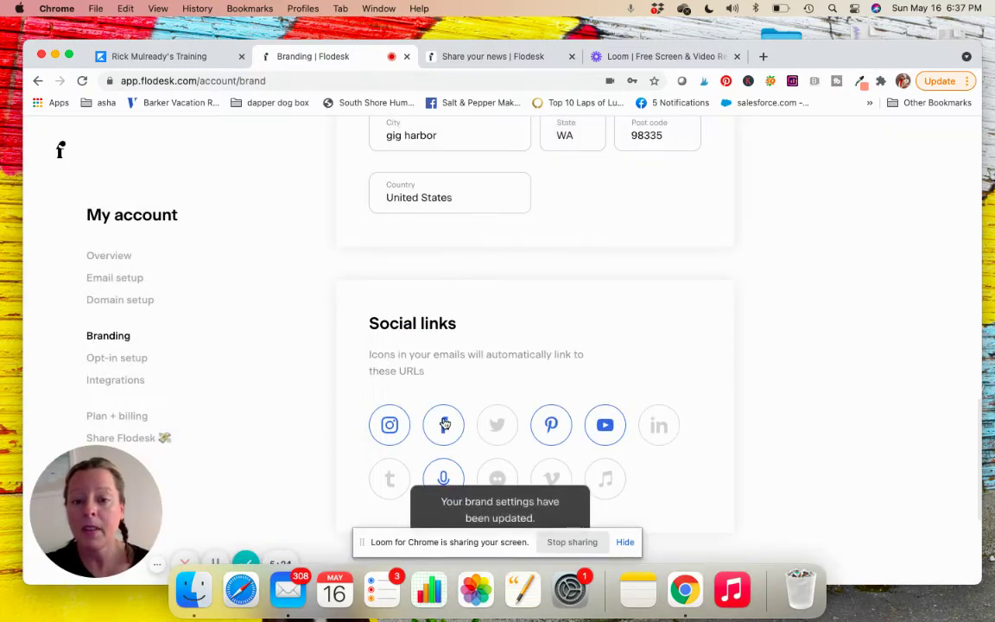
Inspect the Pinterest and Flickr link entries and close each one without saving
click(551, 431)
click(506, 340)
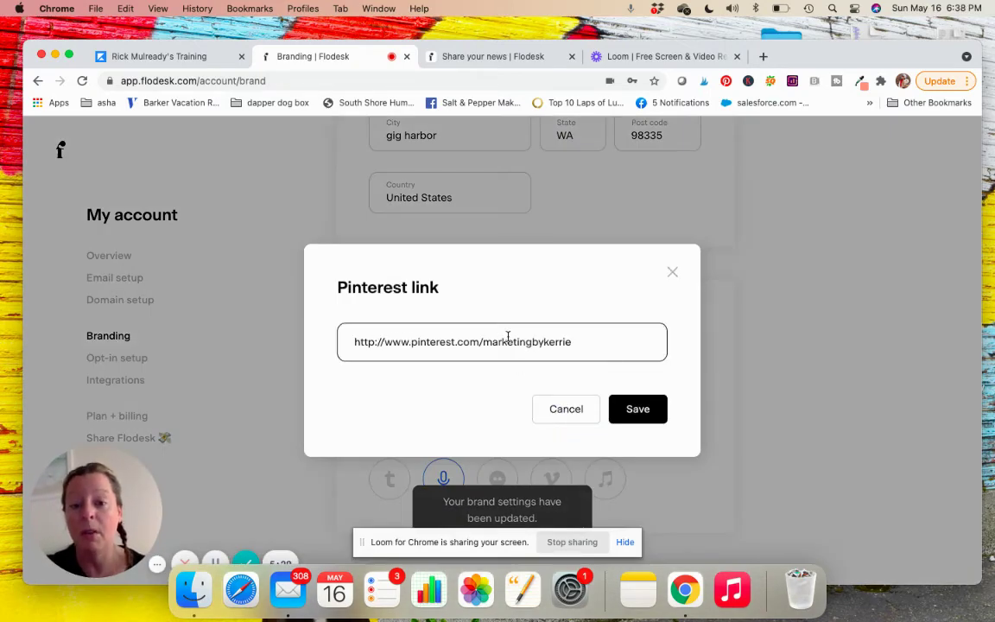
click(673, 273)
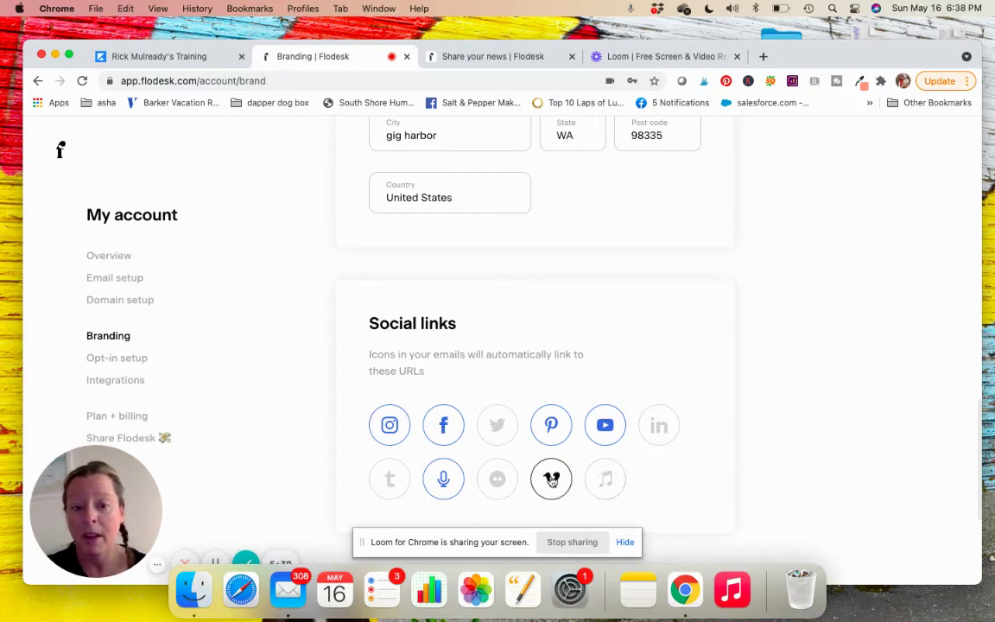
click(497, 481)
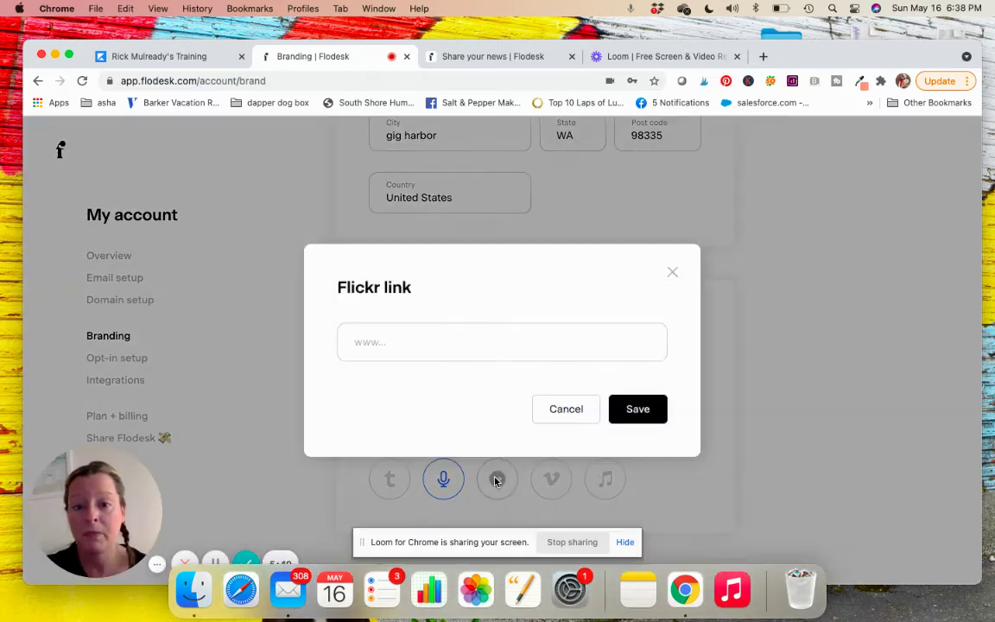
click(557, 409)
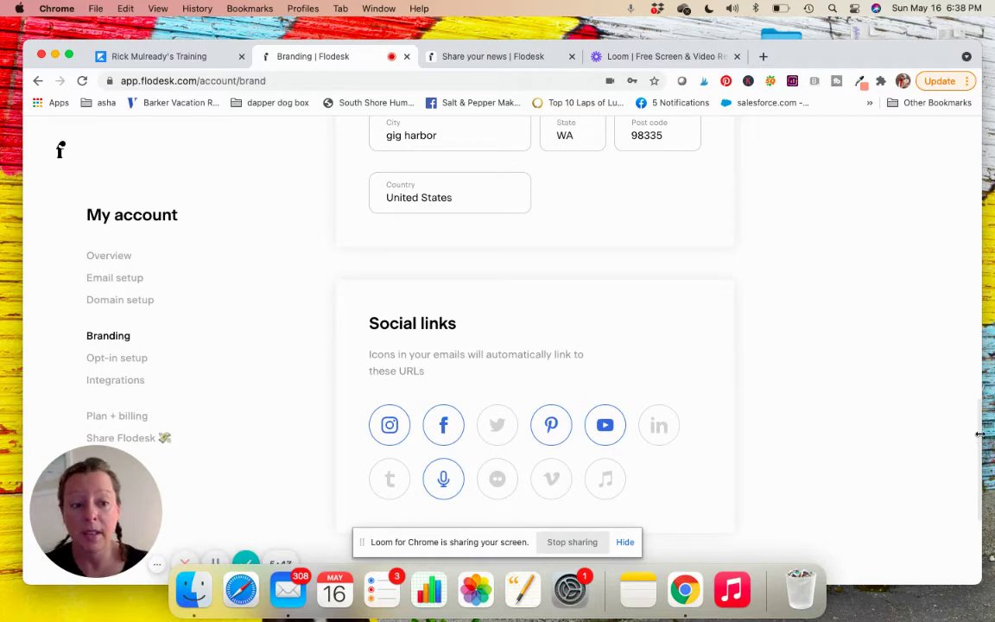
Check the 'Made with love in Flodesk' footer setting, and open the opt-in setup to review the double opt-in email
scroll(979, 427, down, 5)
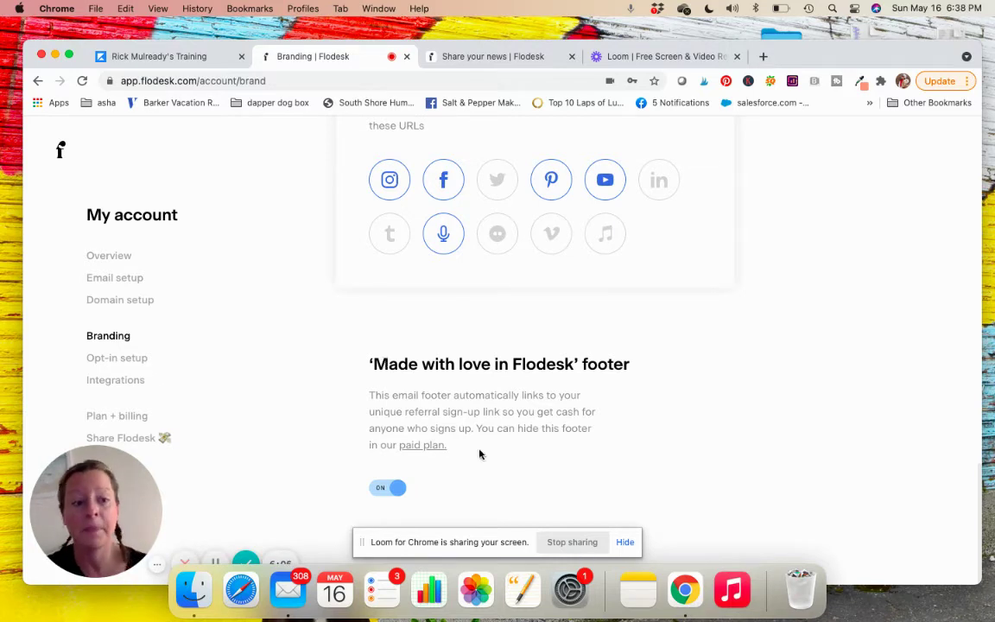
click(98, 357)
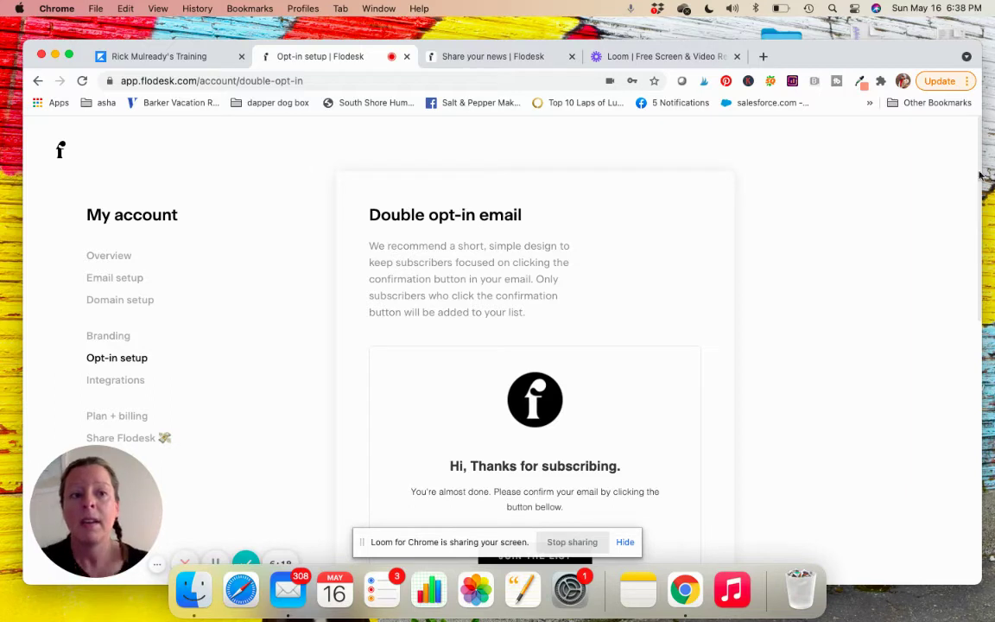
drag(979, 136, 982, 399)
scroll(968, 259, up, 5)
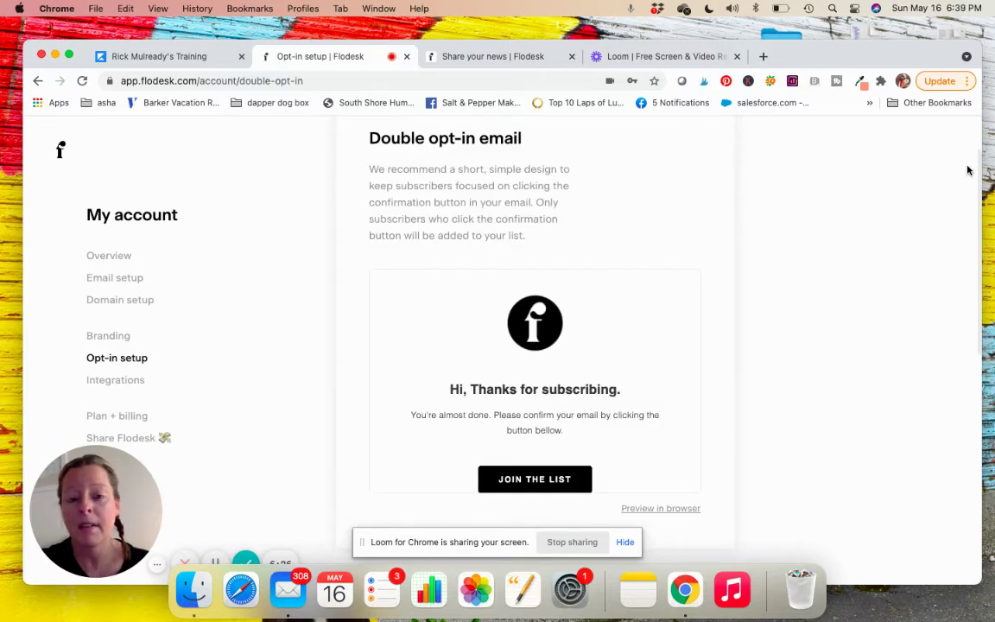
scroll(968, 173, down, 3)
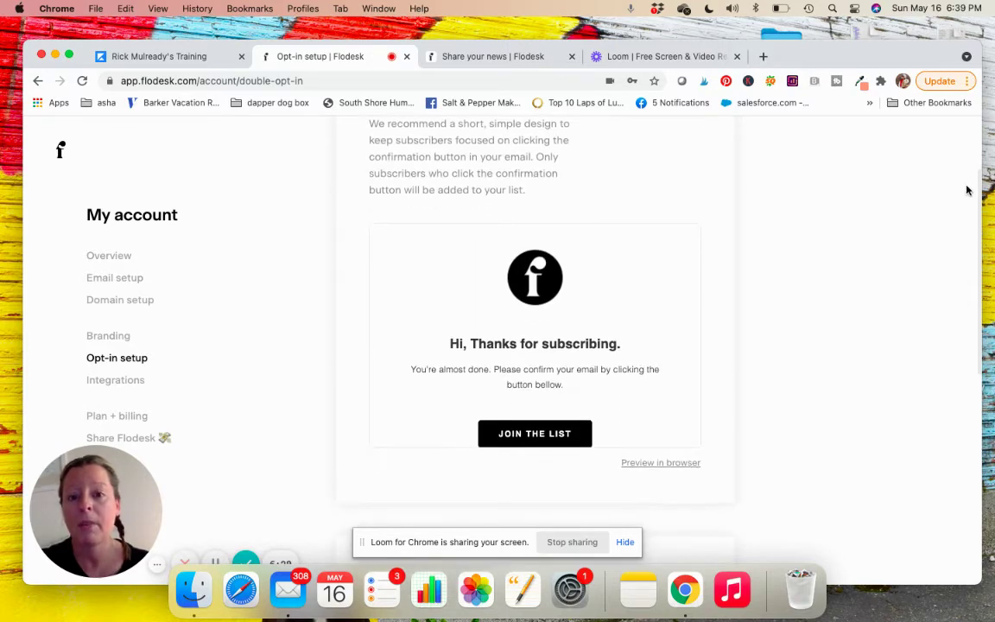
Open the double opt-in email for editing, keep the legacy Layouts, and return to the opt-in setup
scroll(959, 259, down, 8)
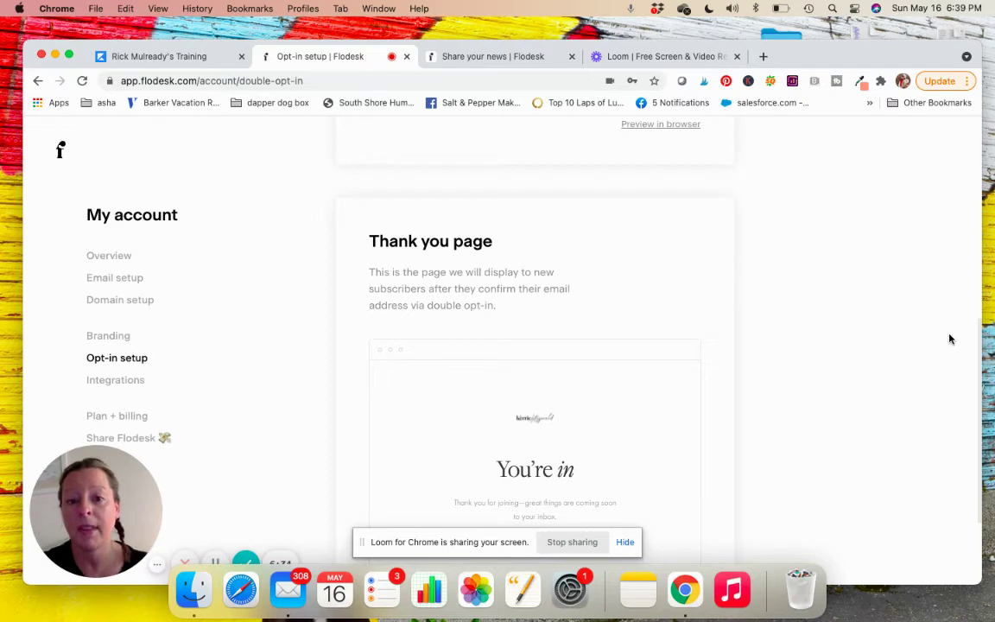
scroll(979, 263, up, 3)
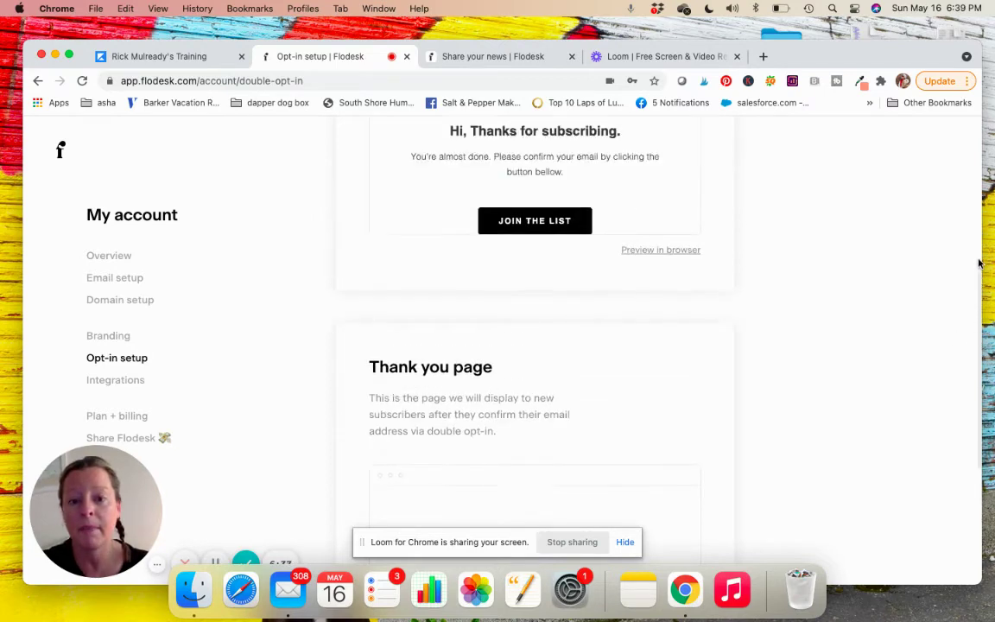
scroll(980, 263, up, 5)
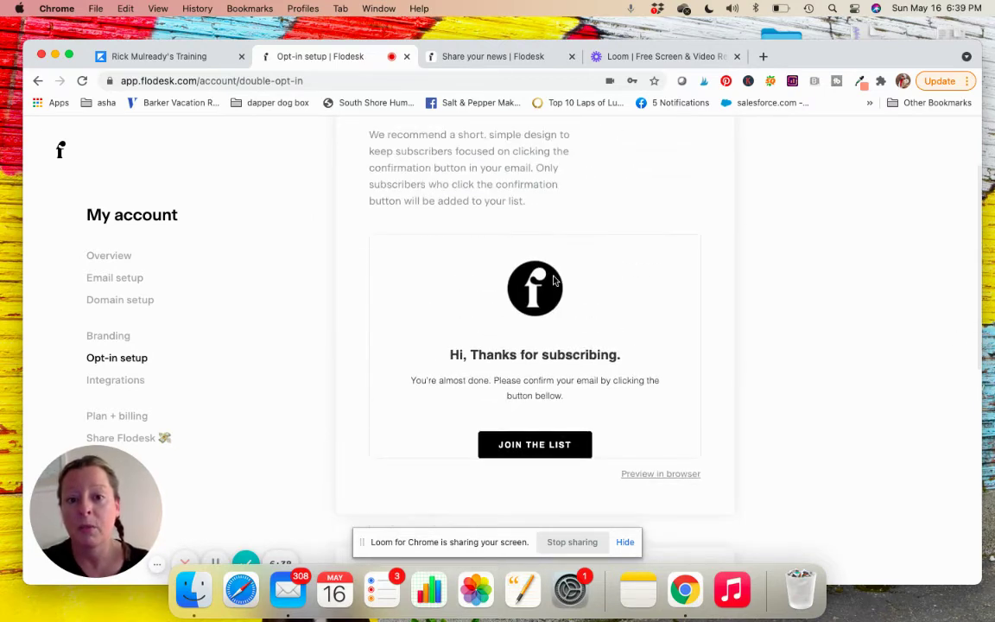
click(532, 347)
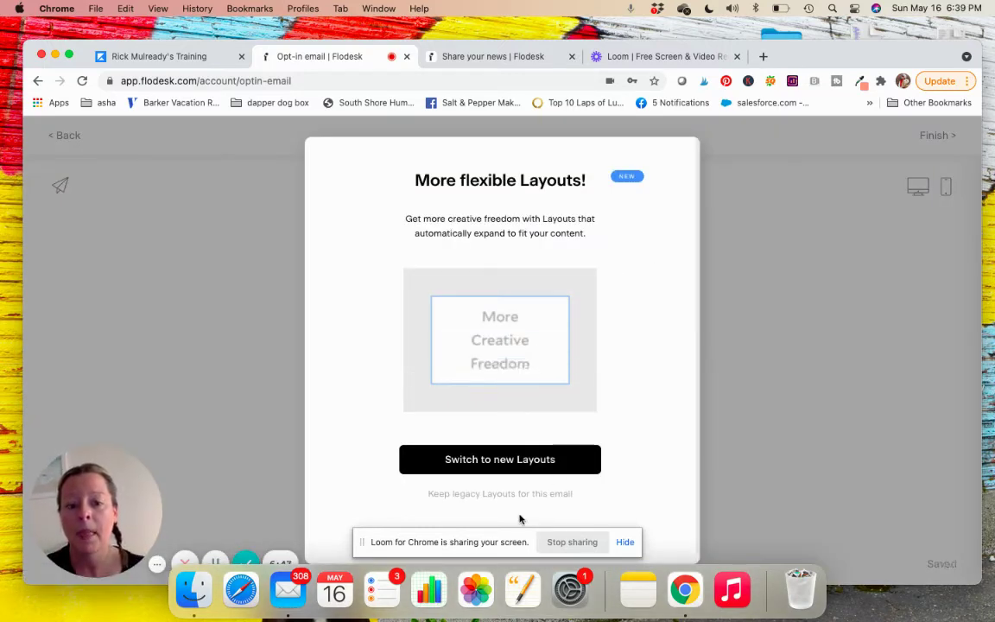
click(555, 495)
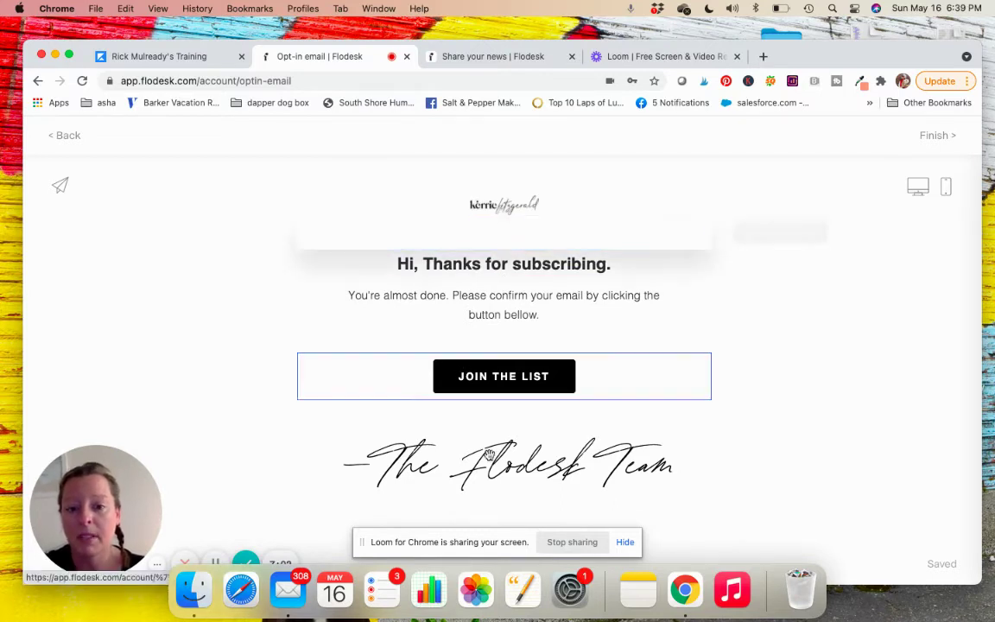
click(861, 401)
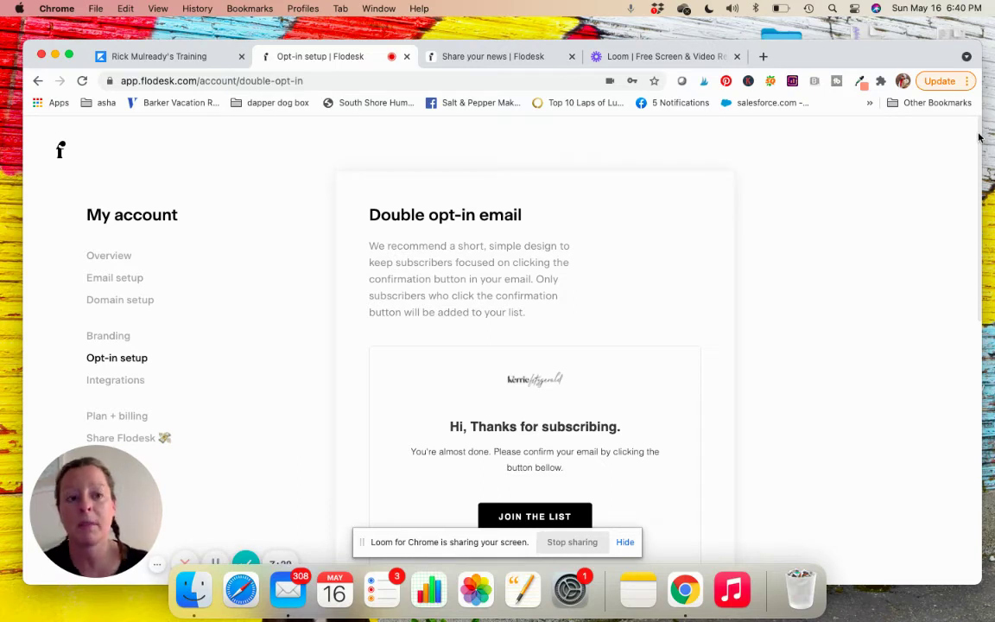
Open the thank you page from the opt-in setup for editing
scroll(979, 136, down, 2)
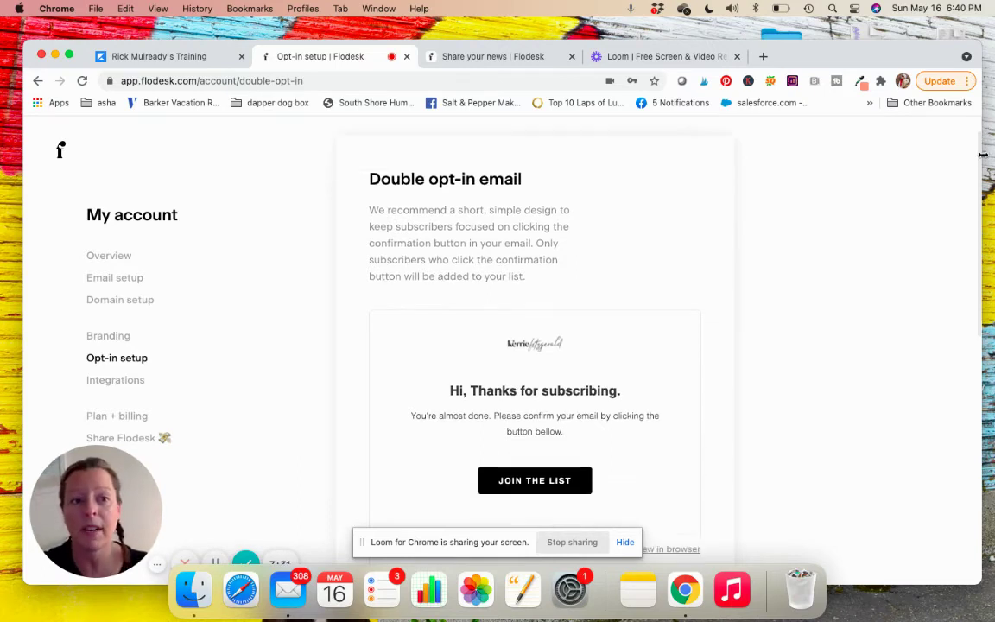
scroll(978, 154, down, 10)
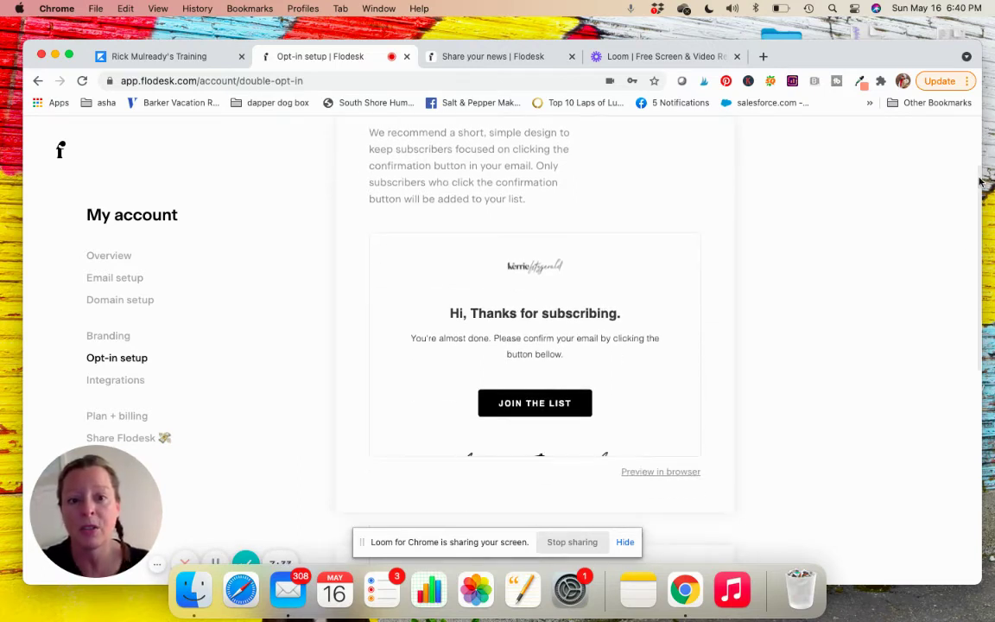
scroll(961, 342, down, 2)
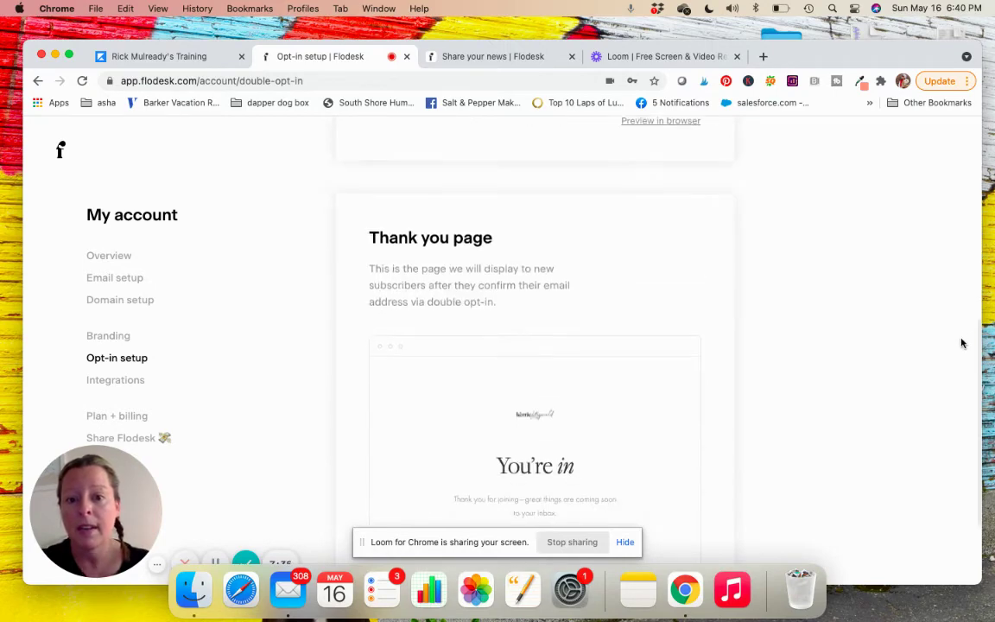
scroll(964, 361, down, 2)
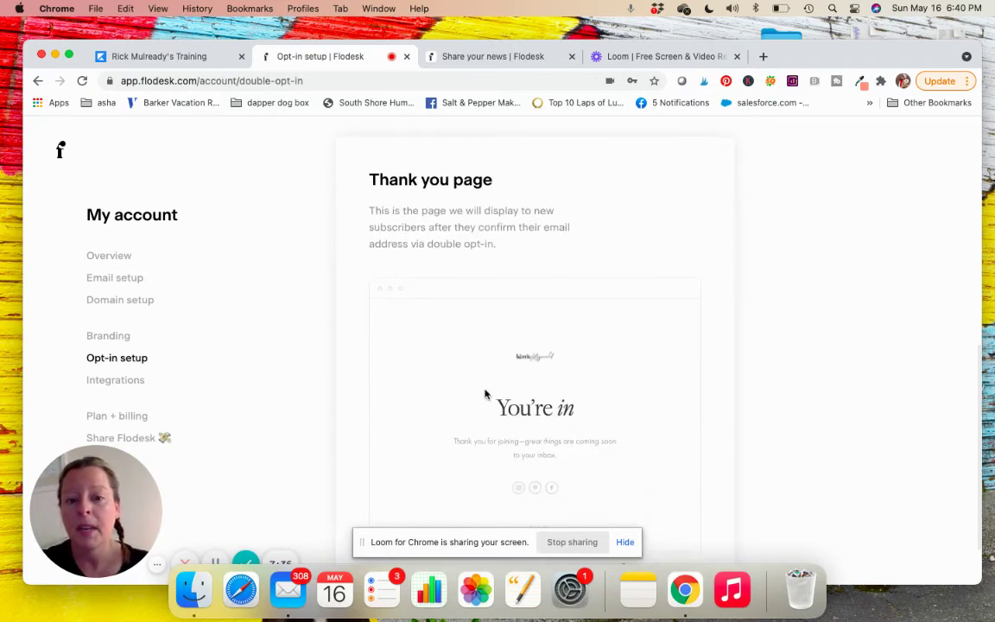
mouse_move(486, 391)
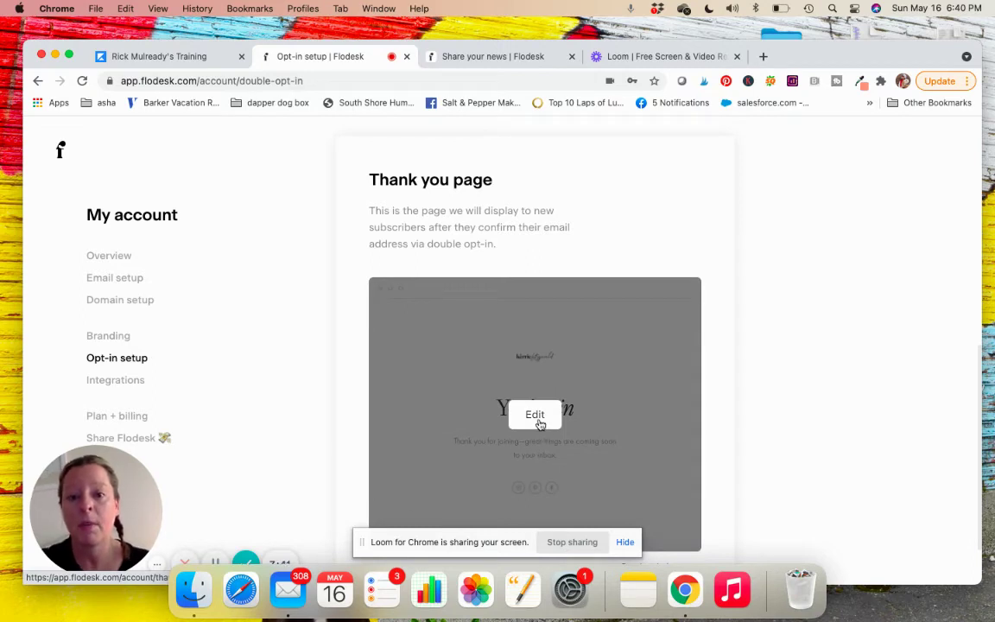
click(533, 418)
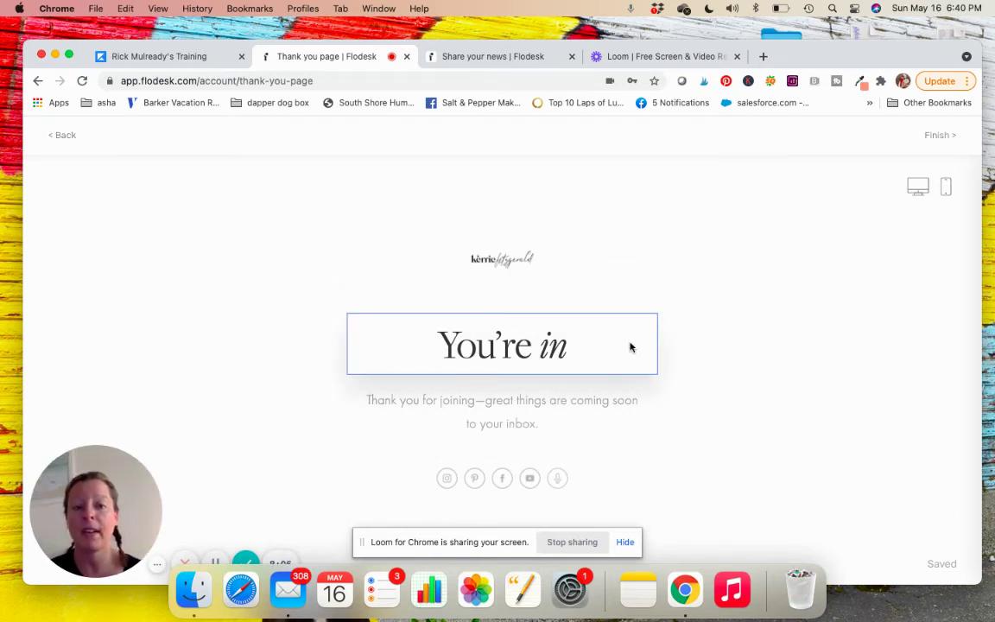
Recolour the "Thank you for joining" message on the thank you page to the brand orange #B96026 and return to the opt-in setup
click(497, 343)
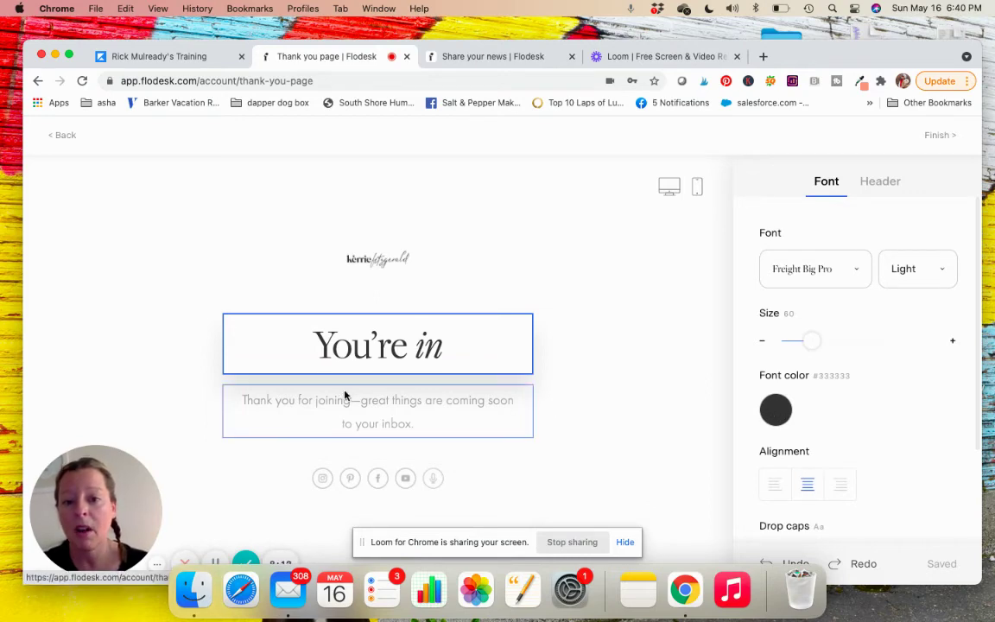
click(438, 429)
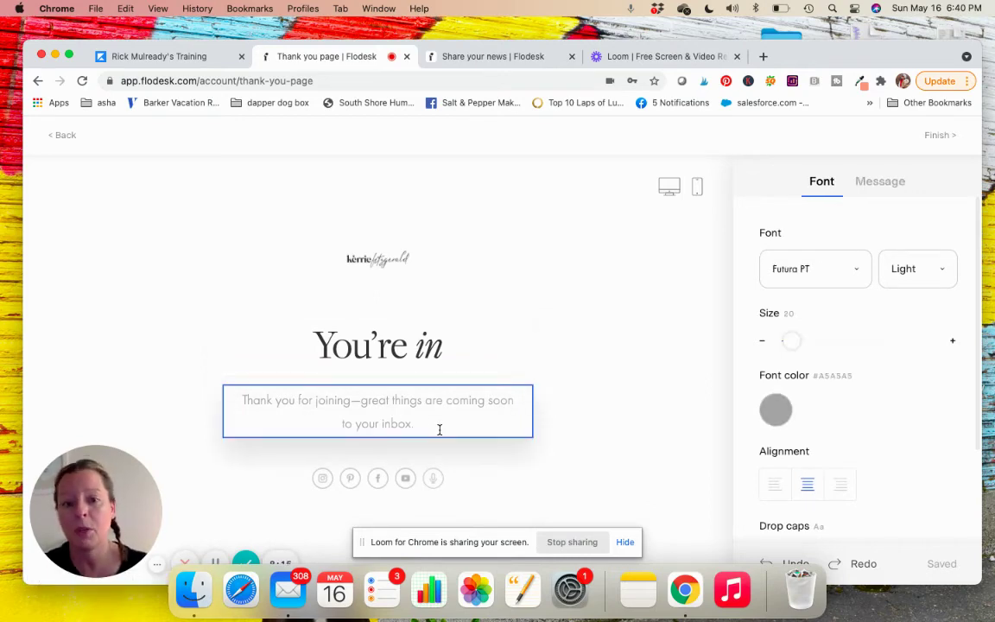
triple_click(242, 399)
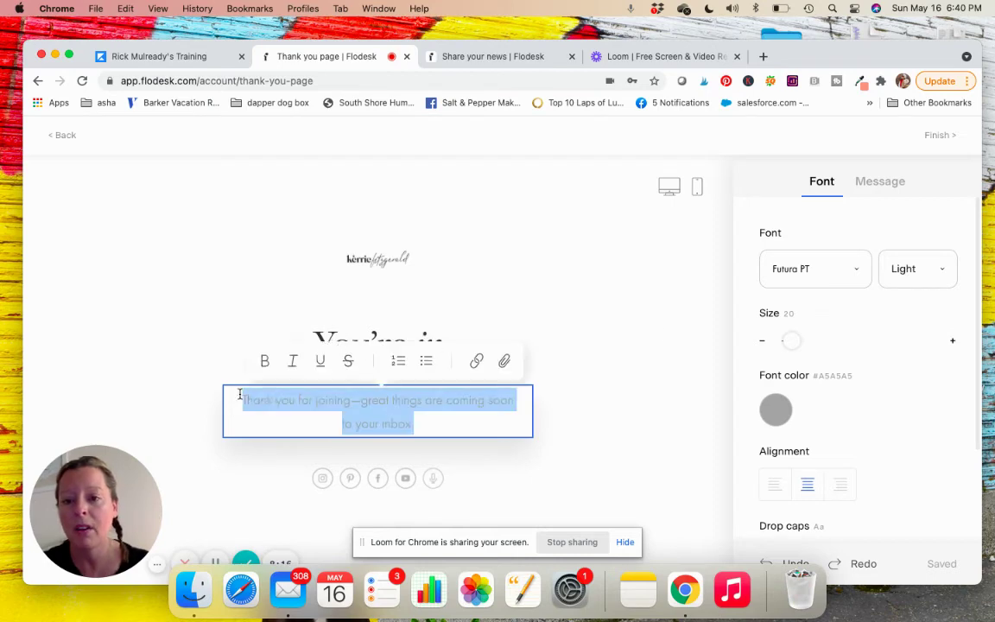
click(776, 410)
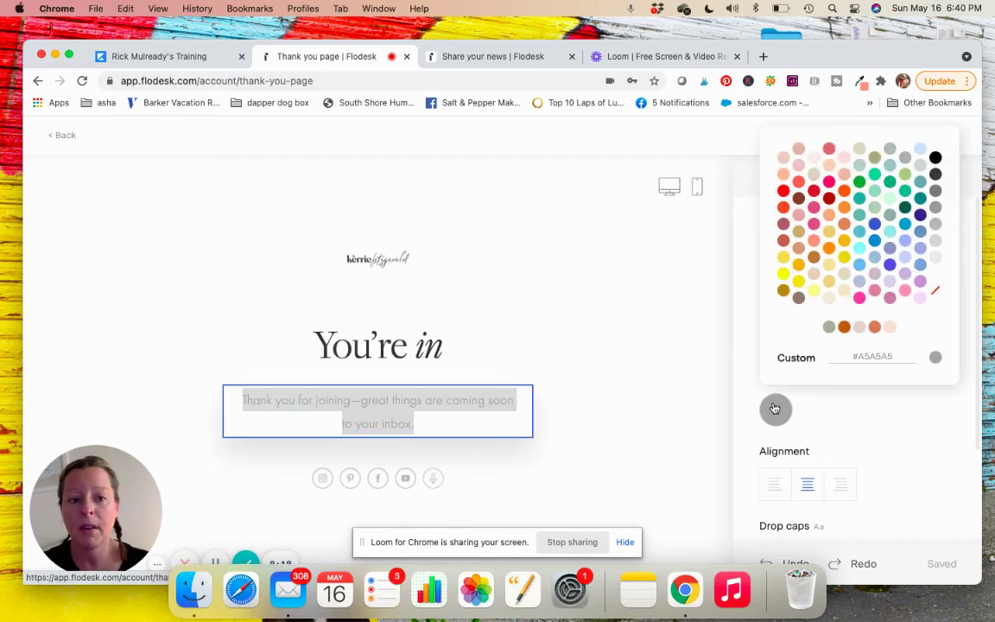
click(844, 327)
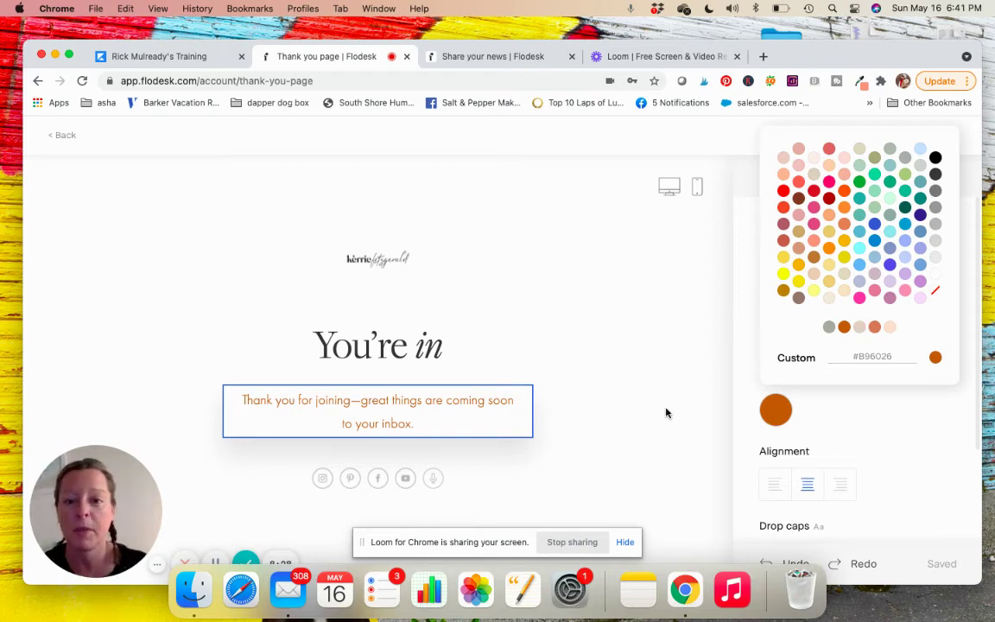
click(61, 136)
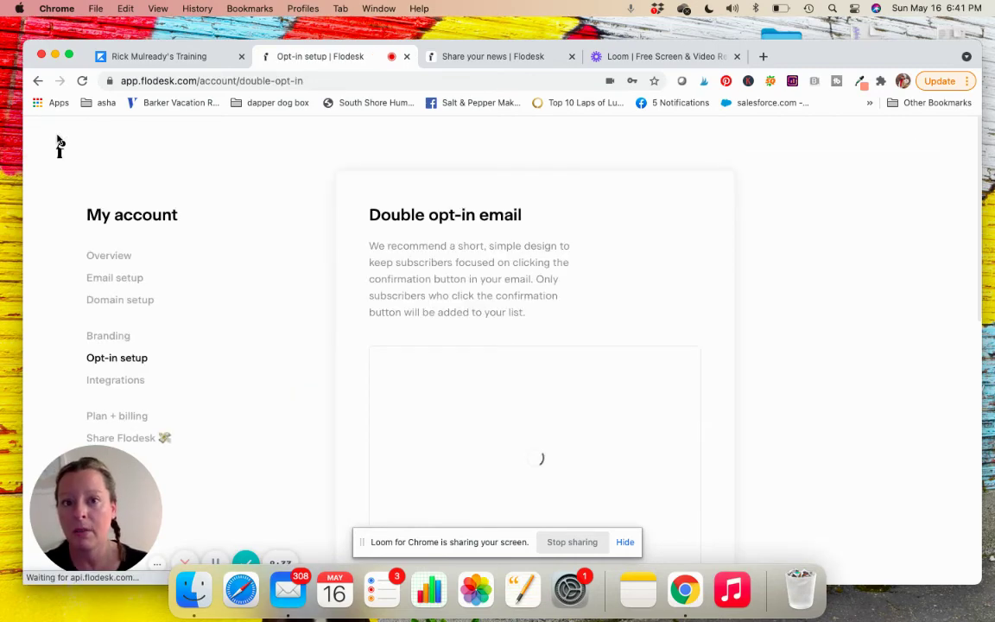
Open the Integrations settings and review the Instagram and Shopify connection sections
click(99, 382)
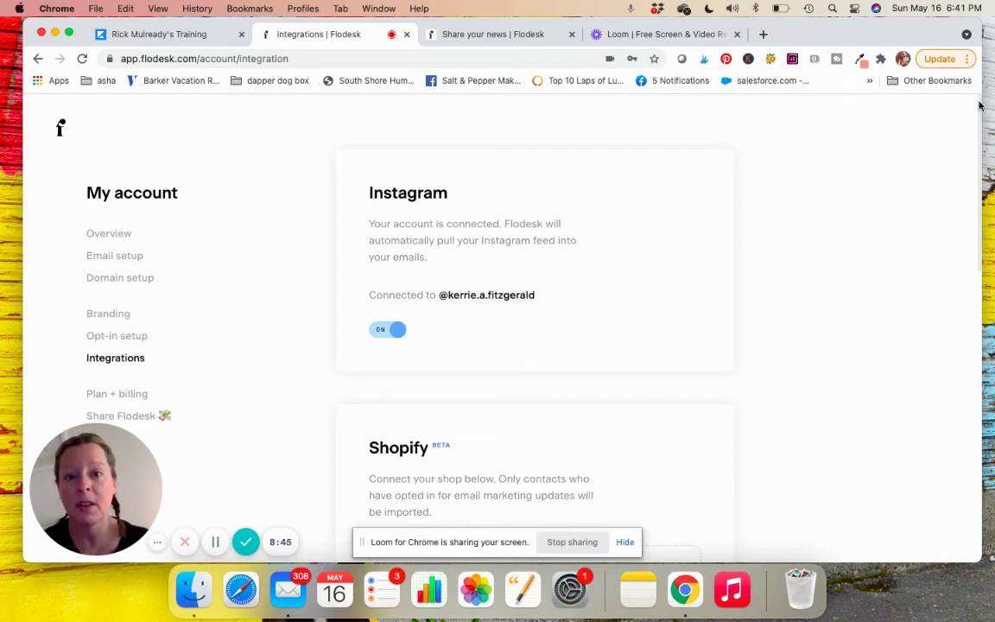
scroll(884, 99, down, 1)
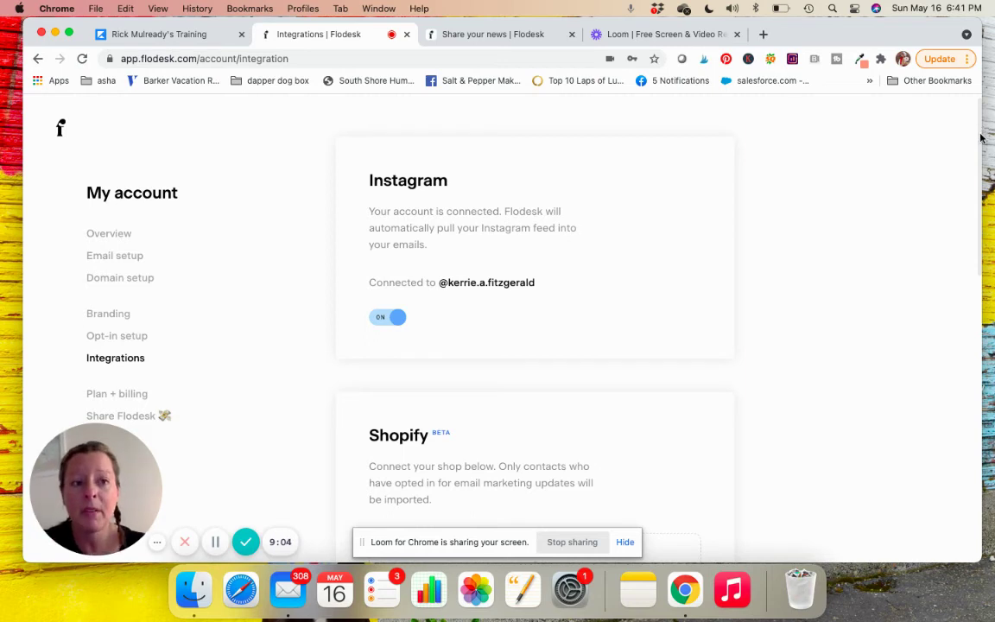
drag(979, 127, 978, 153)
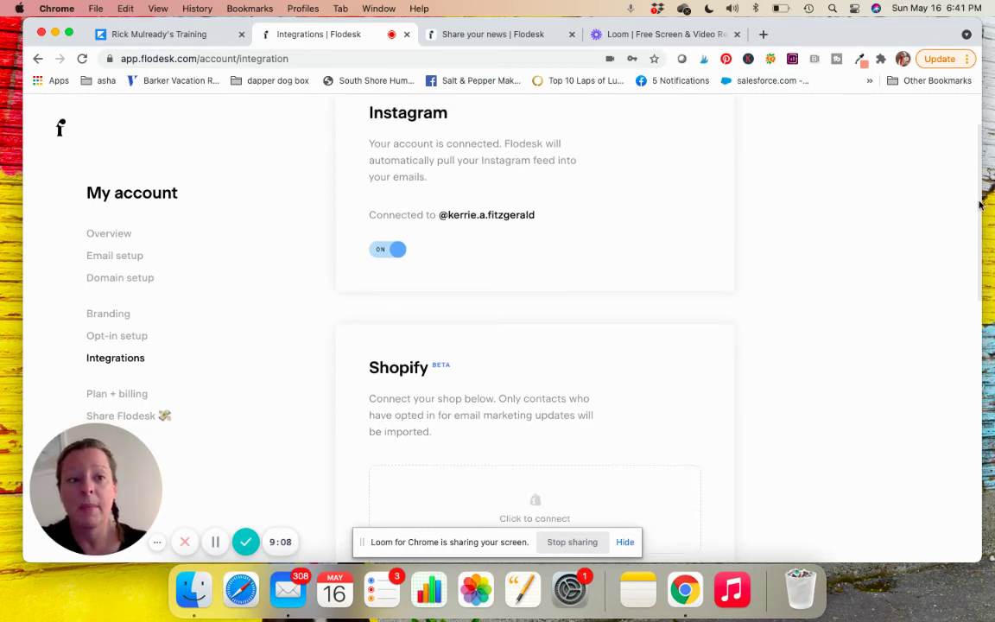
scroll(979, 238, down, 2)
drag(979, 255, 978, 350)
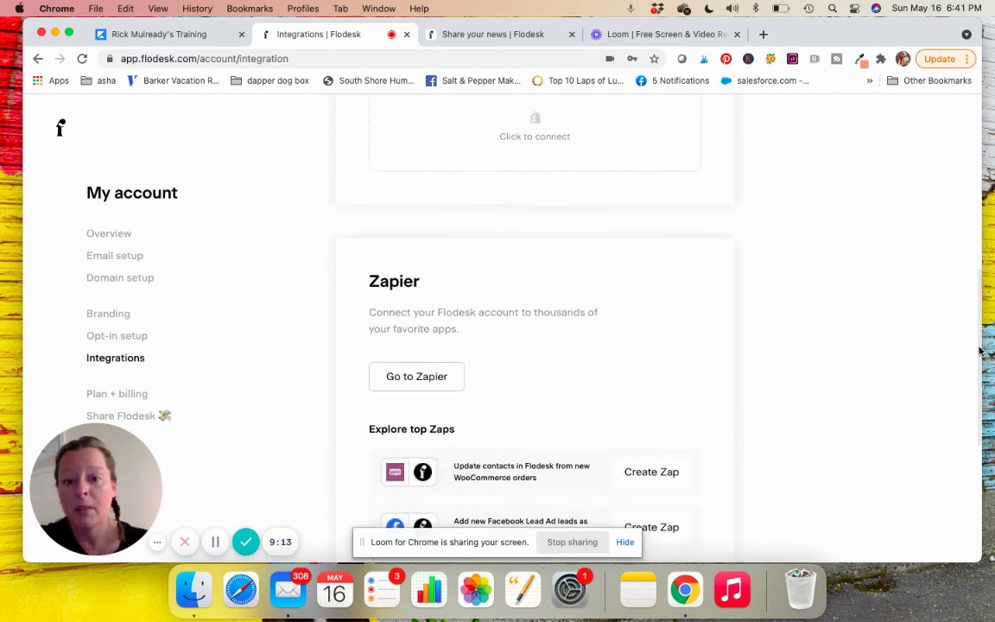
scroll(971, 389, down, 4)
scroll(973, 302, up, 10)
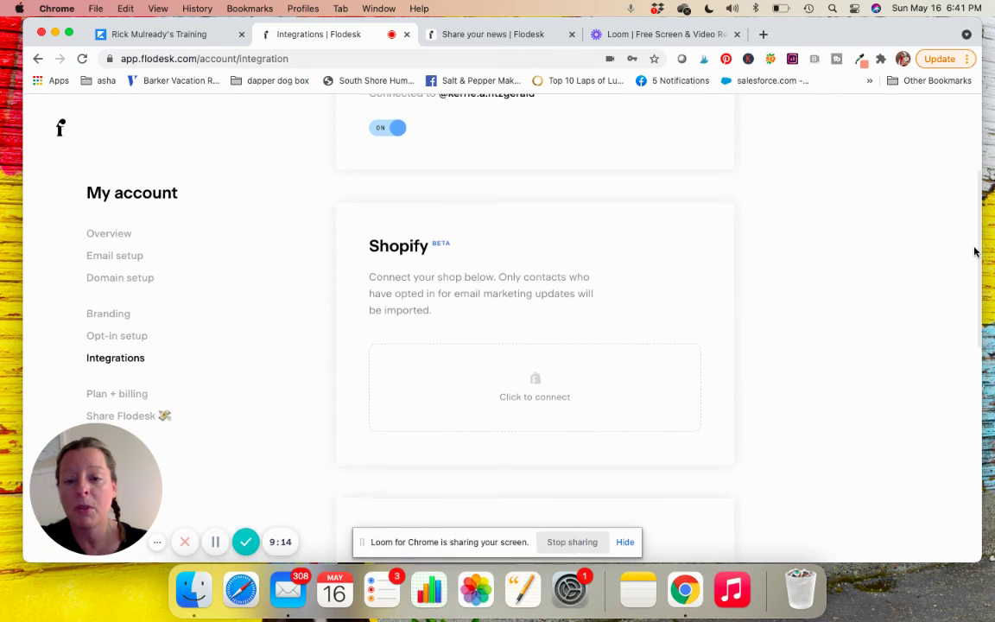
Examine the Zapier integration section and its list of top Zaps for Flodesk
scroll(971, 259, down, 2)
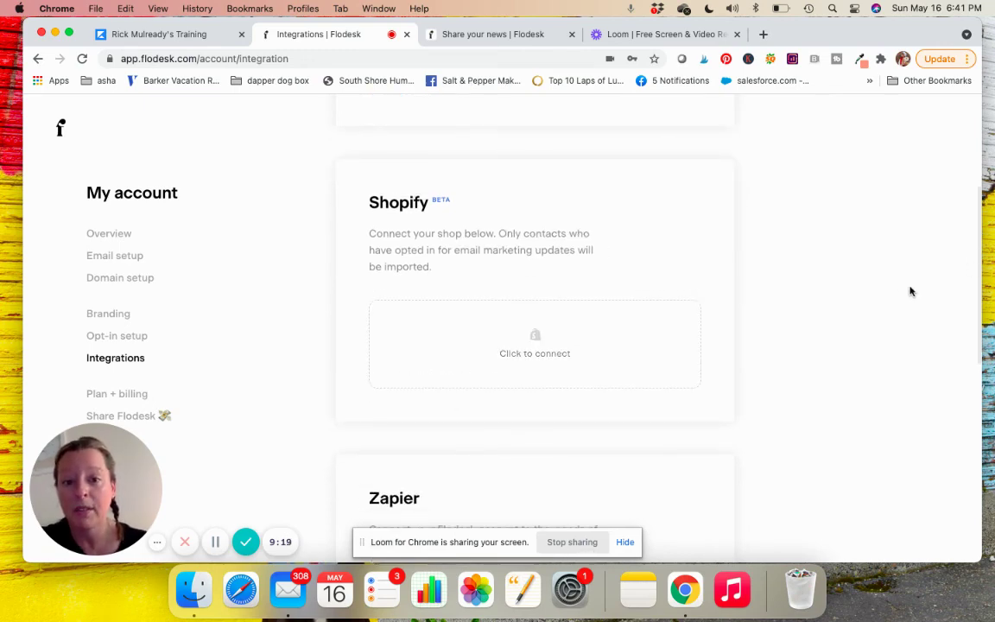
scroll(979, 258, down, 3)
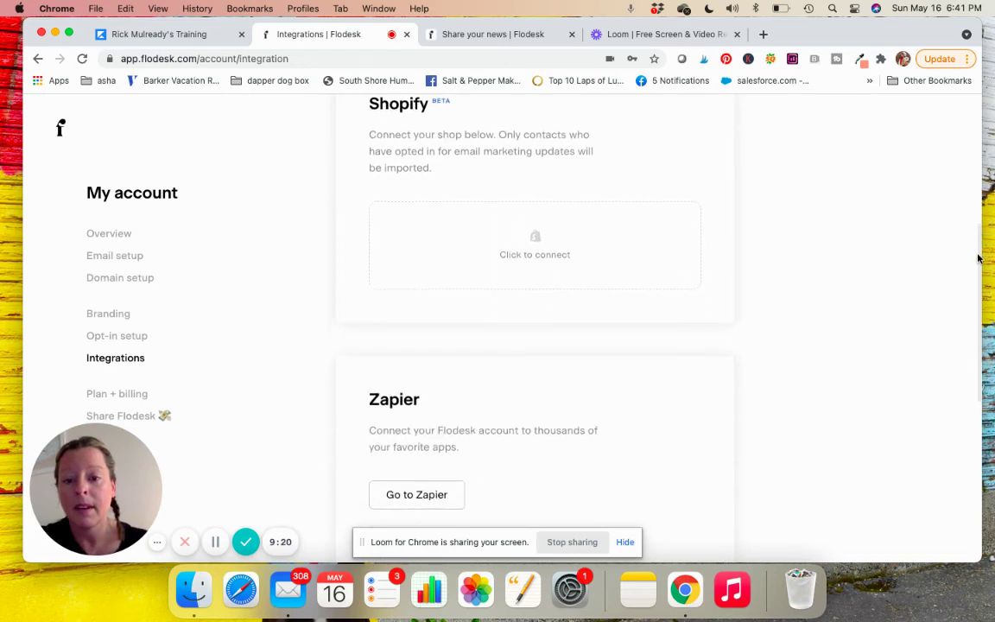
scroll(979, 258, down, 2)
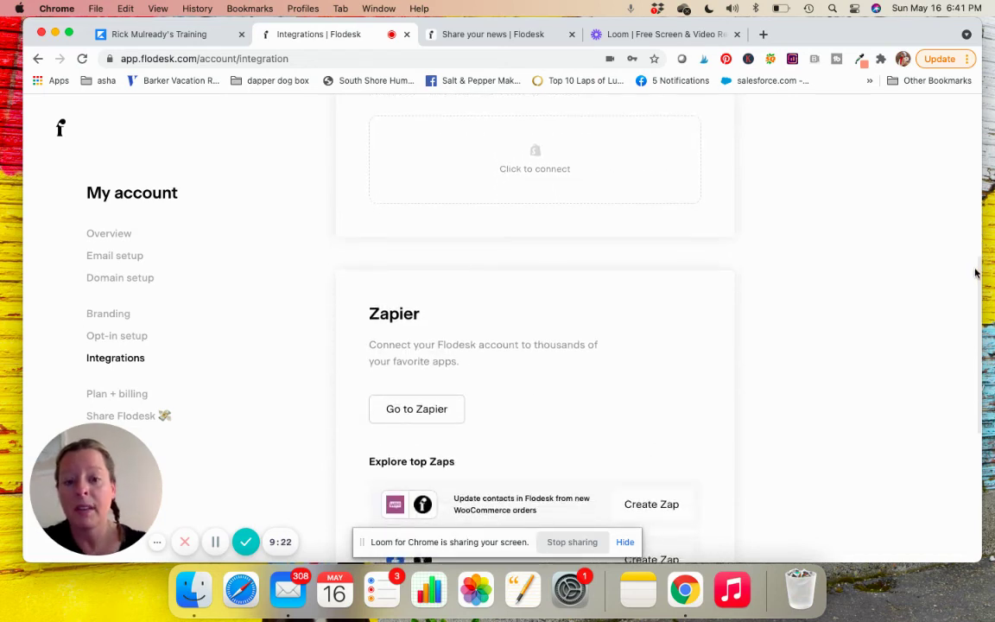
scroll(975, 273, down, 3)
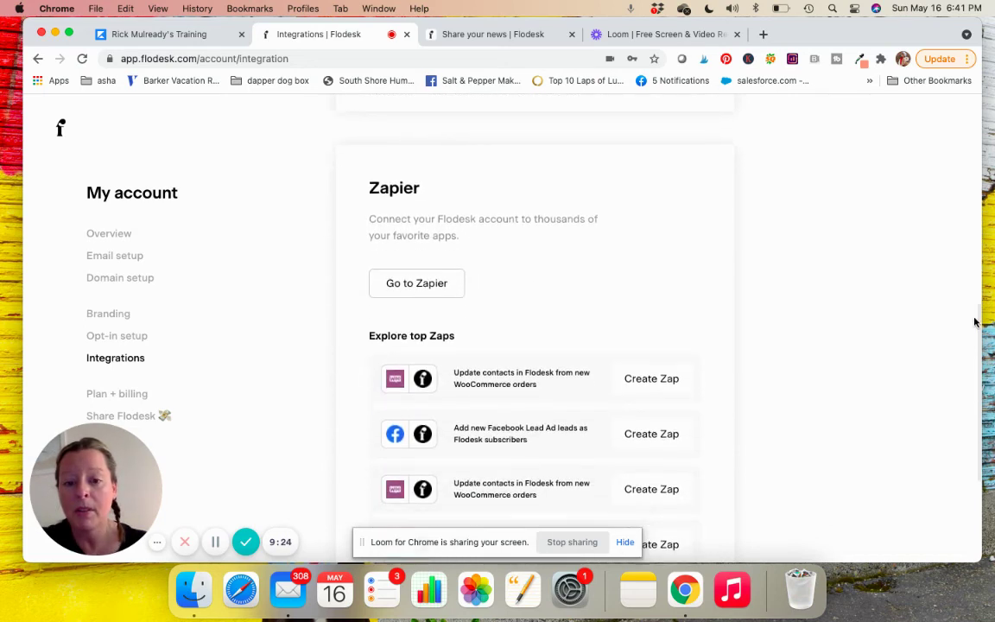
scroll(976, 335, down, 1)
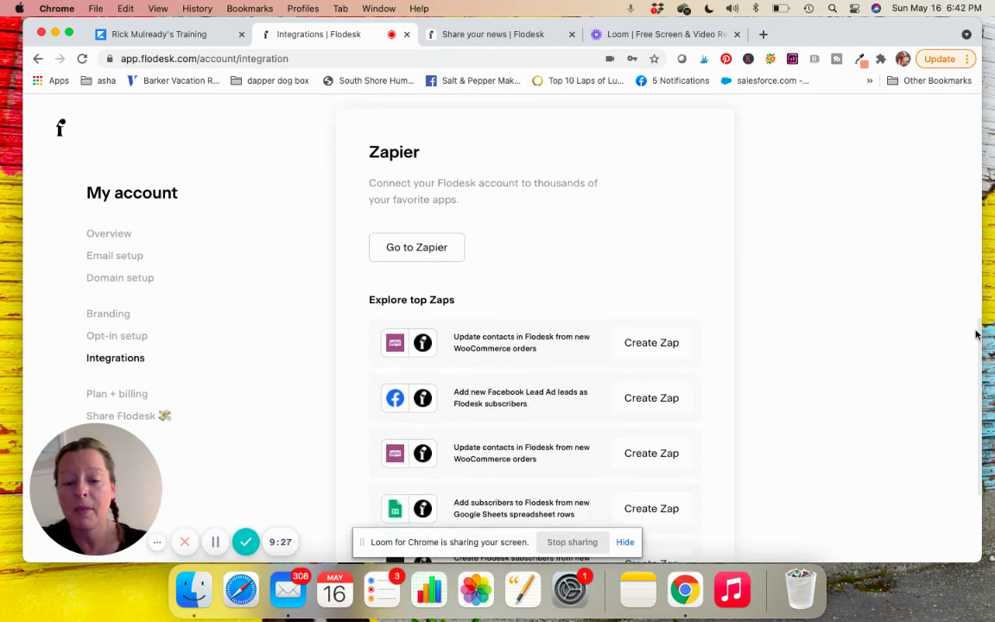
scroll(976, 341, down, 2)
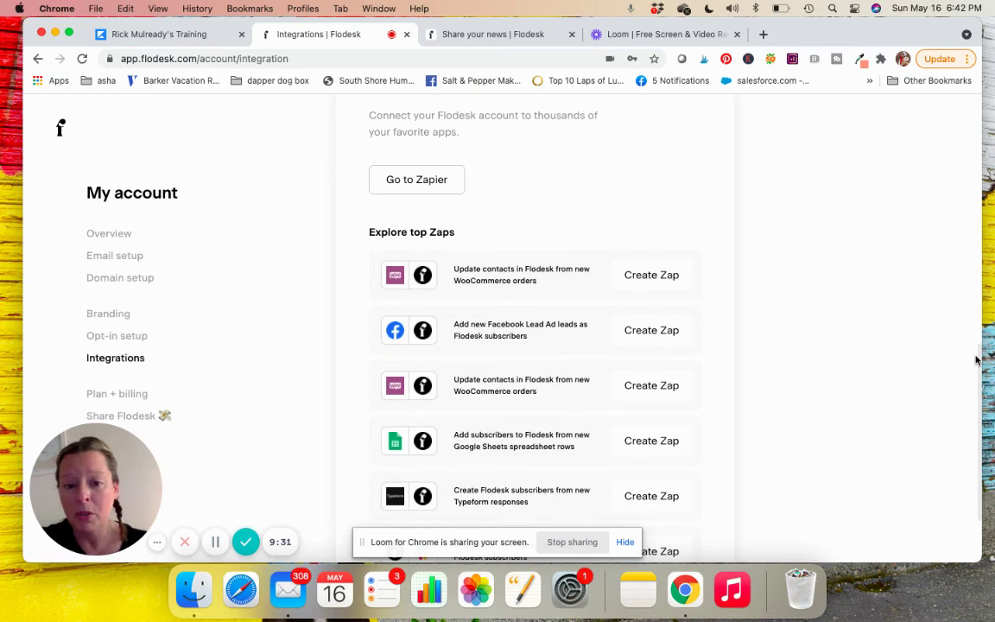
scroll(977, 363, down, 1)
scroll(977, 385, down, 1)
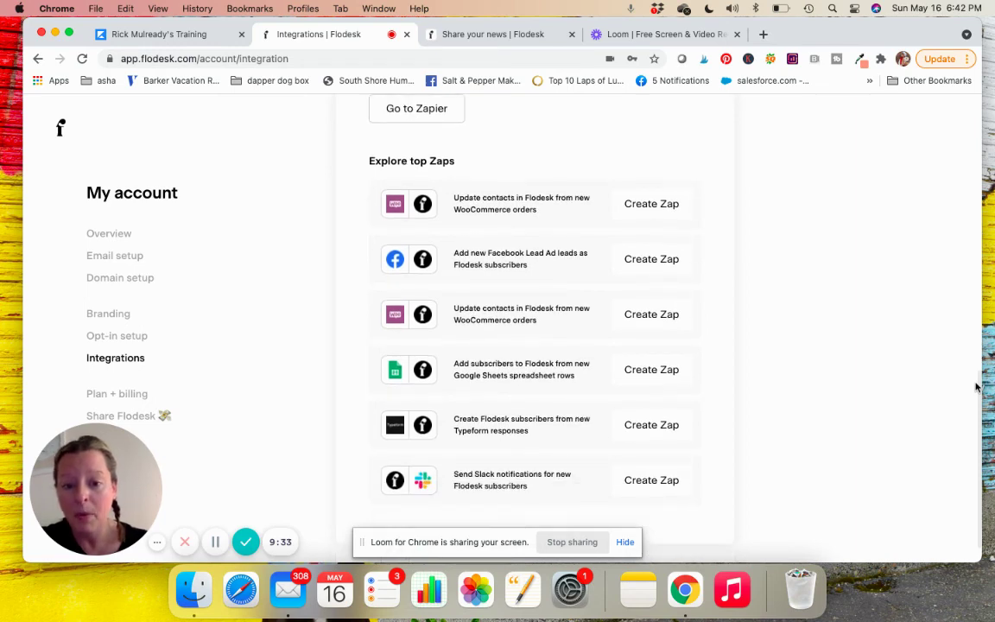
scroll(977, 371, up, 3)
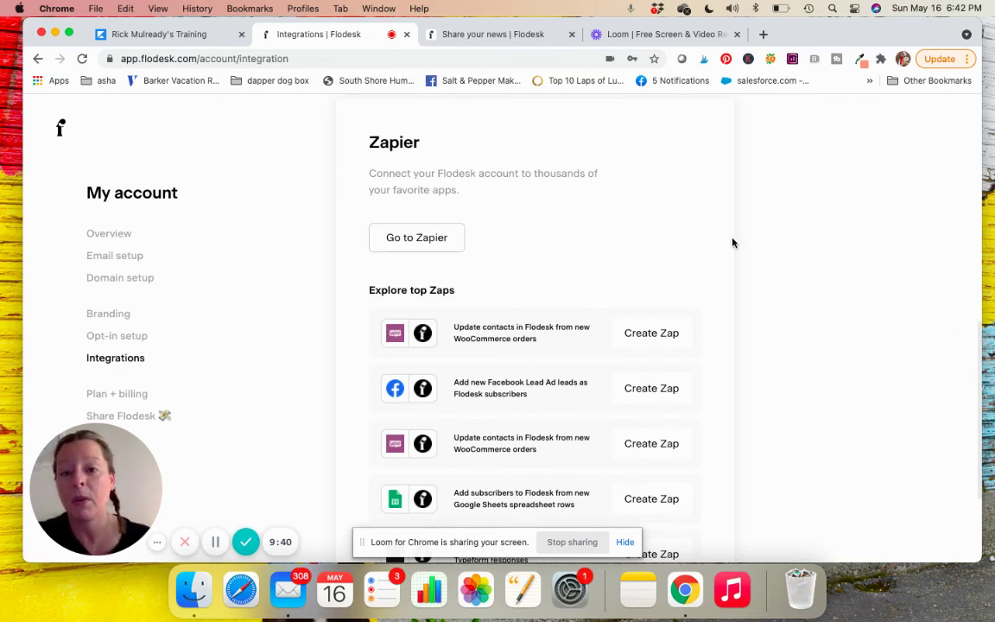
scroll(883, 328, down, 4)
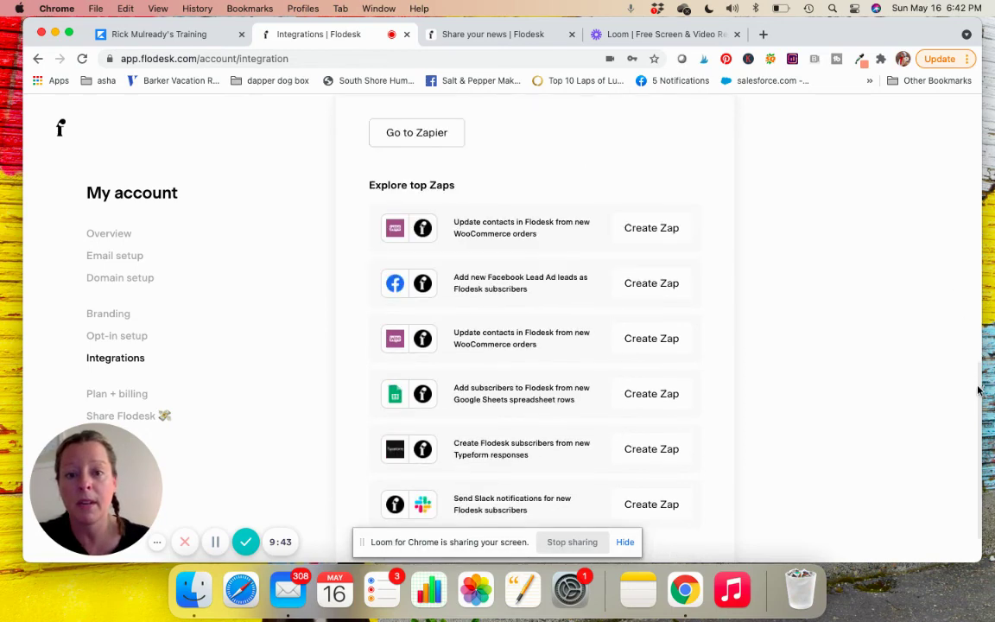
scroll(970, 283, up, 4)
scroll(970, 282, up, 6)
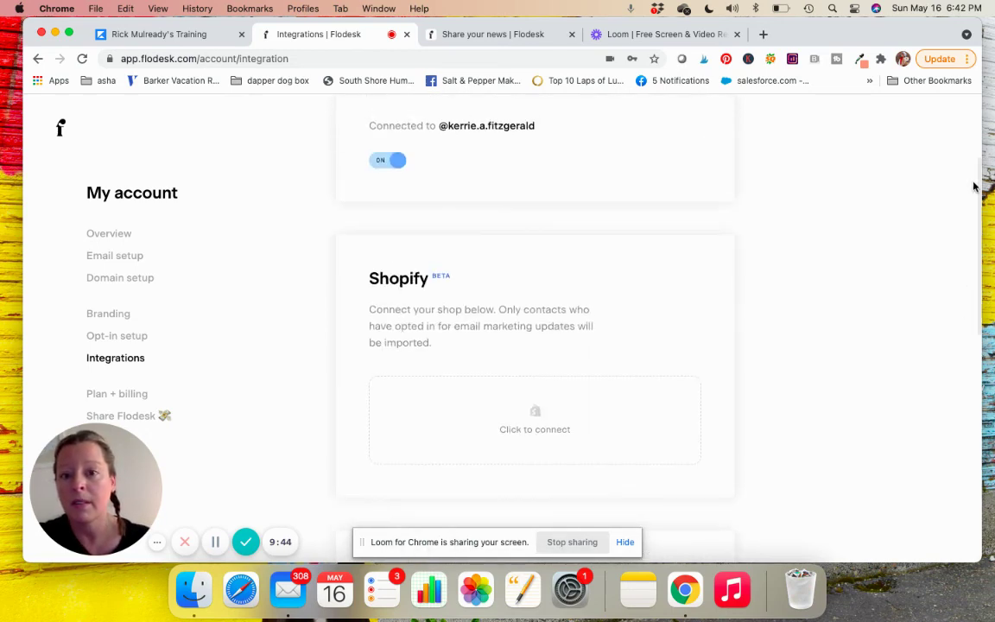
View the Plan + billing settings and the Share Flodesk referral dashboard
click(99, 397)
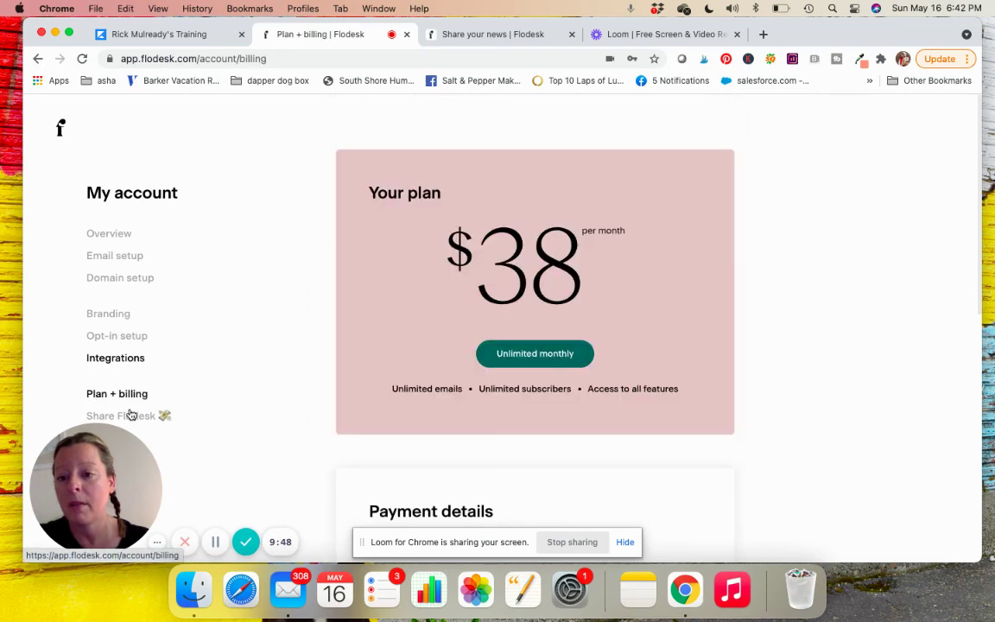
click(128, 417)
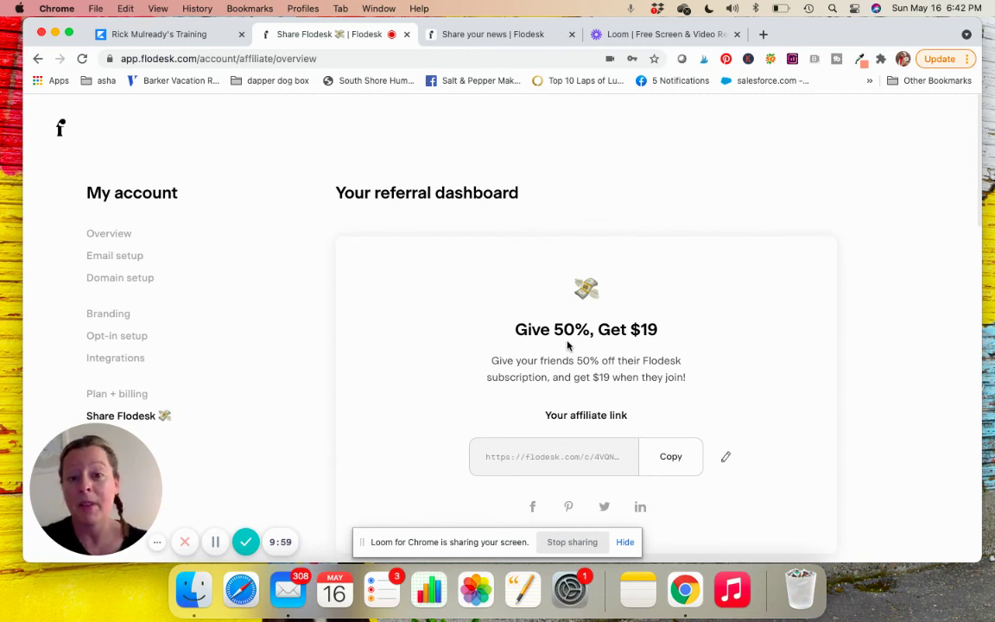
Return to the My emails overview, look through the account options including Get help, and close them
click(60, 127)
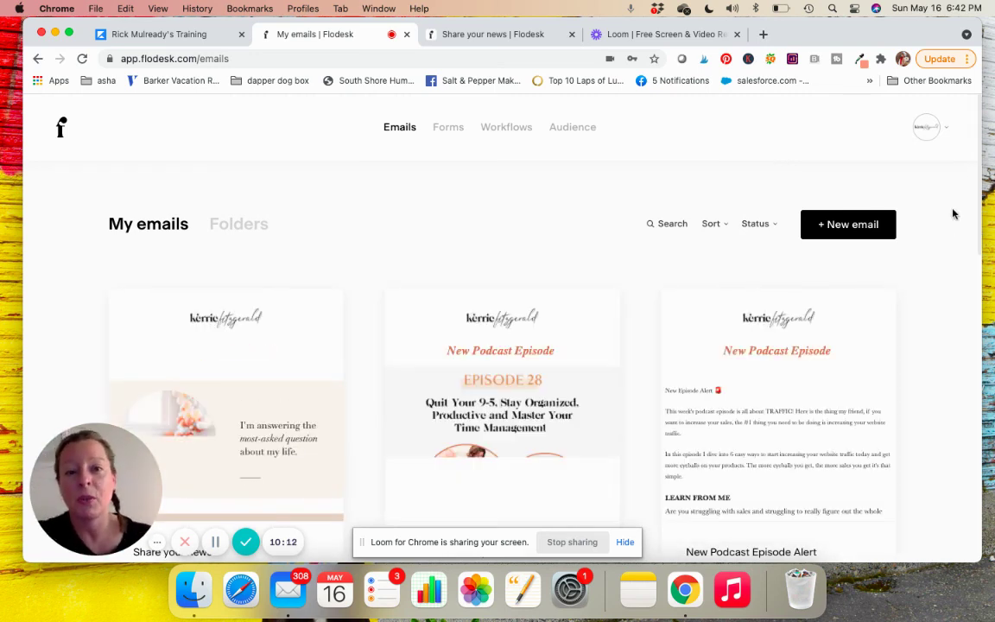
click(933, 128)
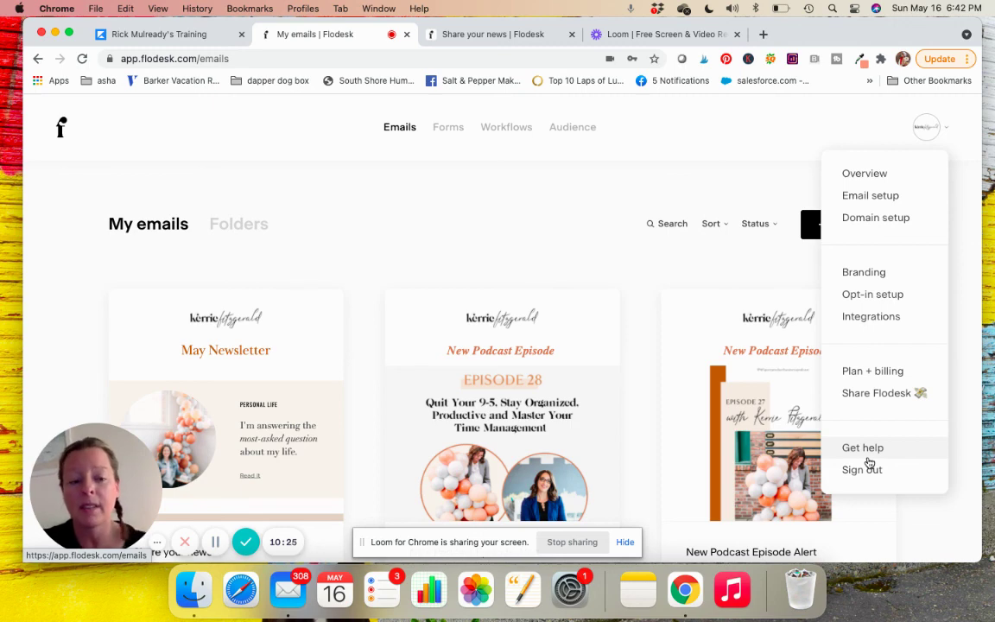
click(666, 117)
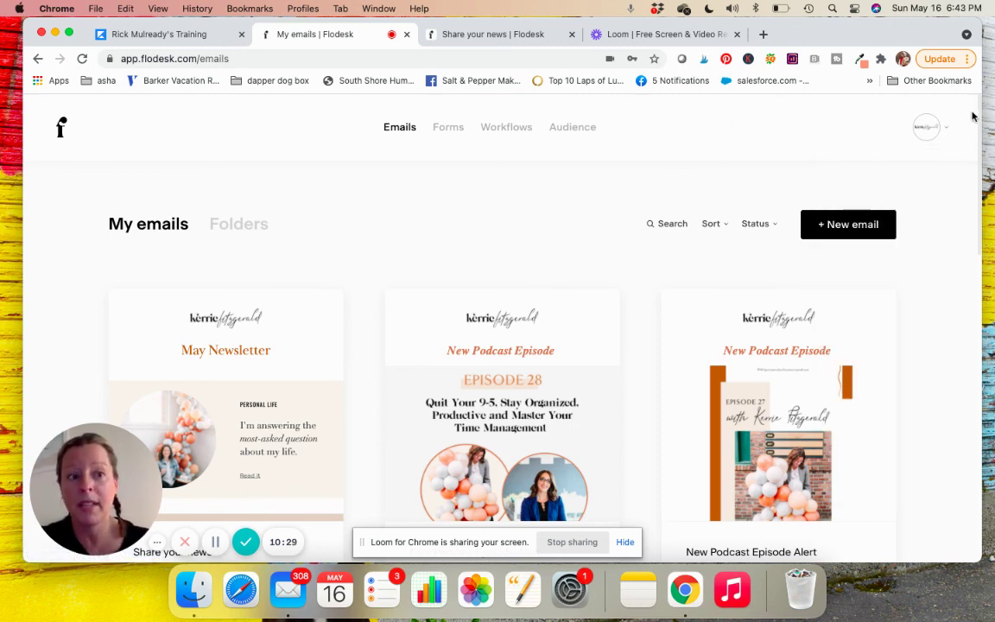